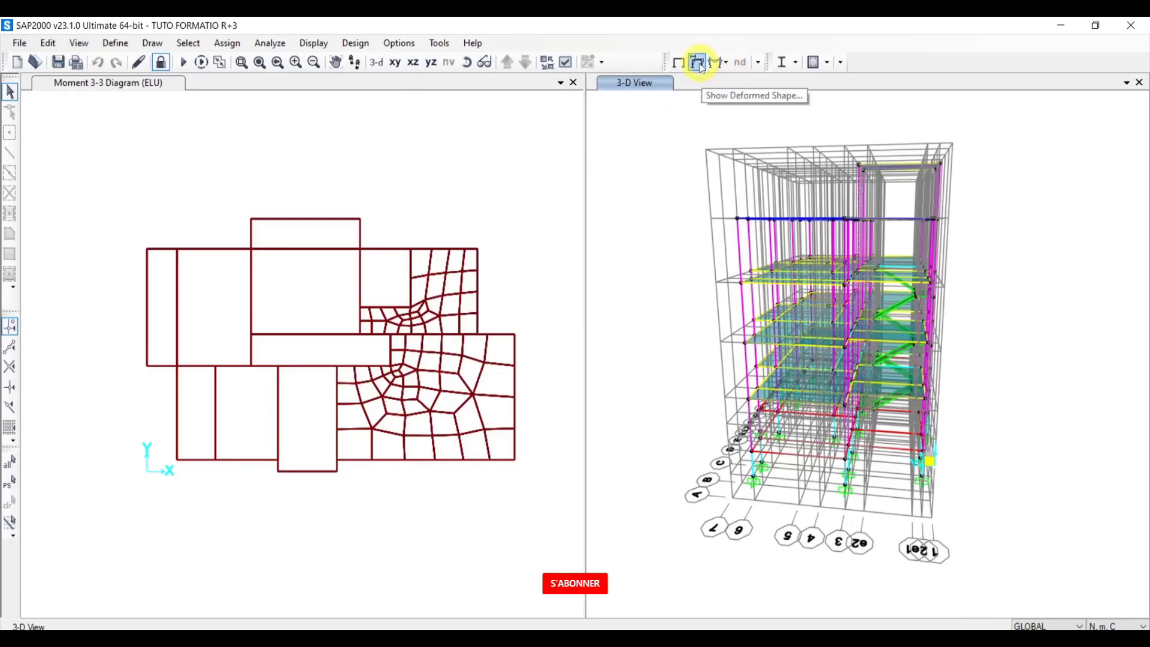
# Display the deformed shape in the 3-D view for the ELU combination, with continuous Ux contours drawn on objects and automatic scaling
pyautogui.click(698, 62)
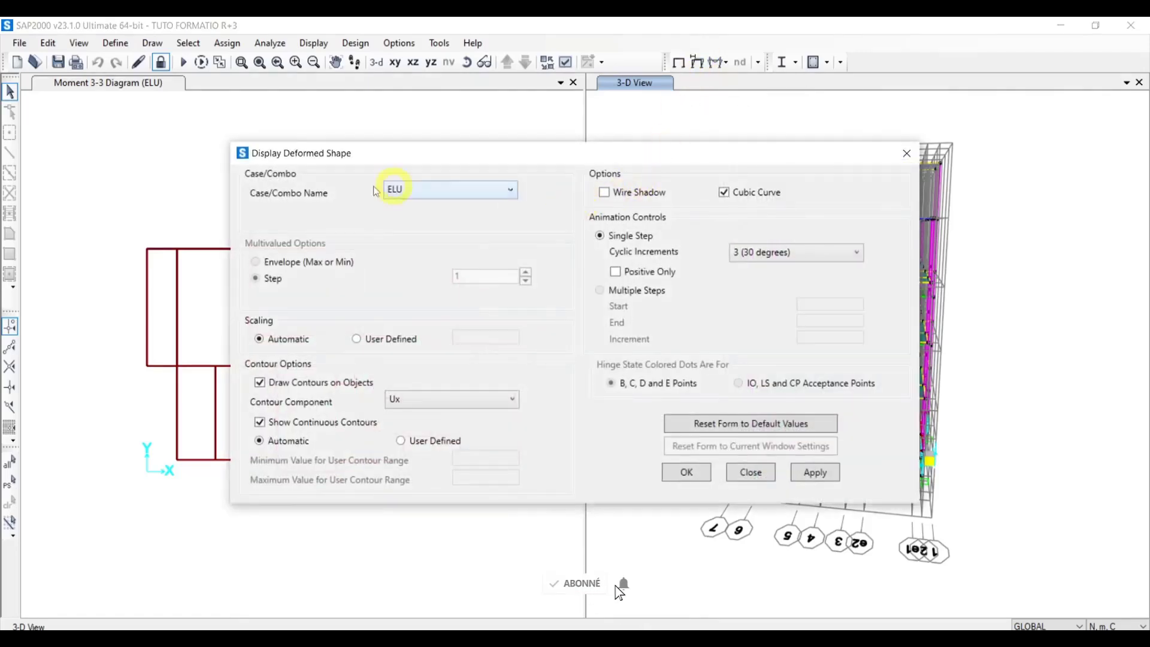
pyautogui.click(424, 190)
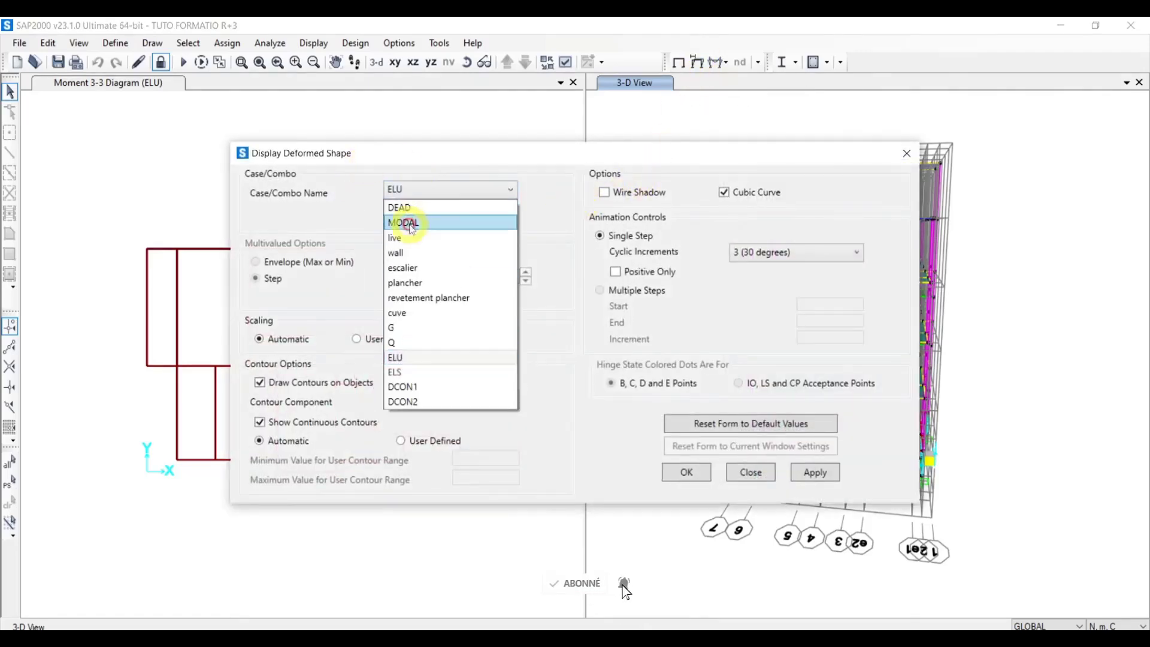
pyautogui.click(412, 359)
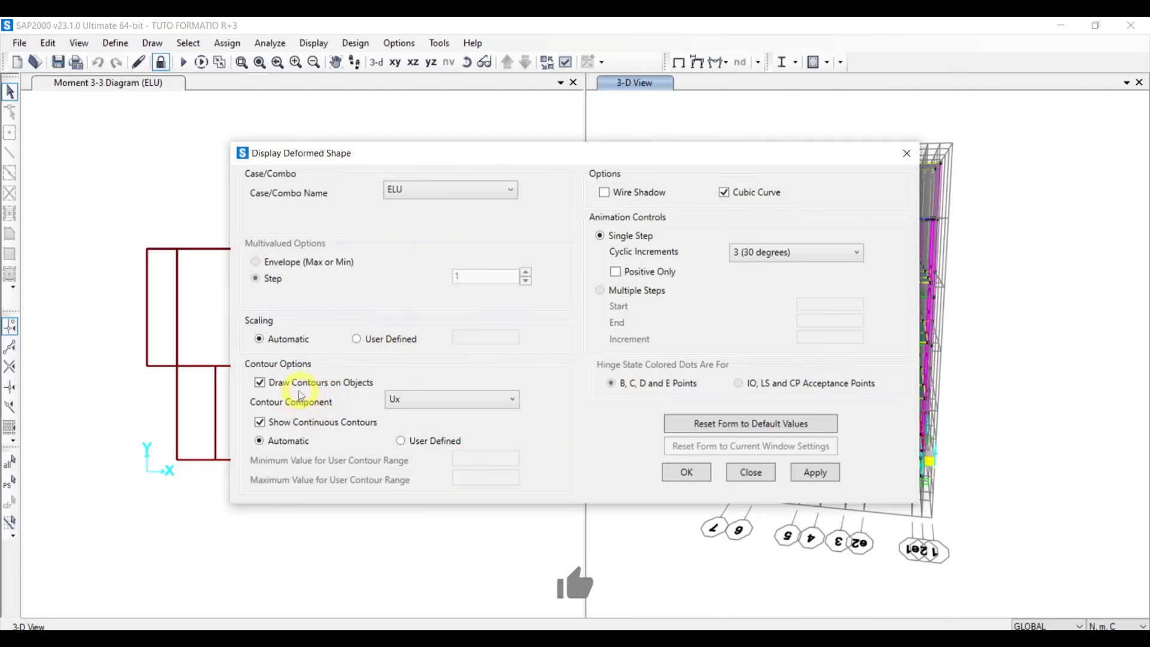
pyautogui.click(293, 385)
pyautogui.click(285, 386)
pyautogui.click(433, 403)
pyautogui.click(419, 418)
pyautogui.click(595, 378)
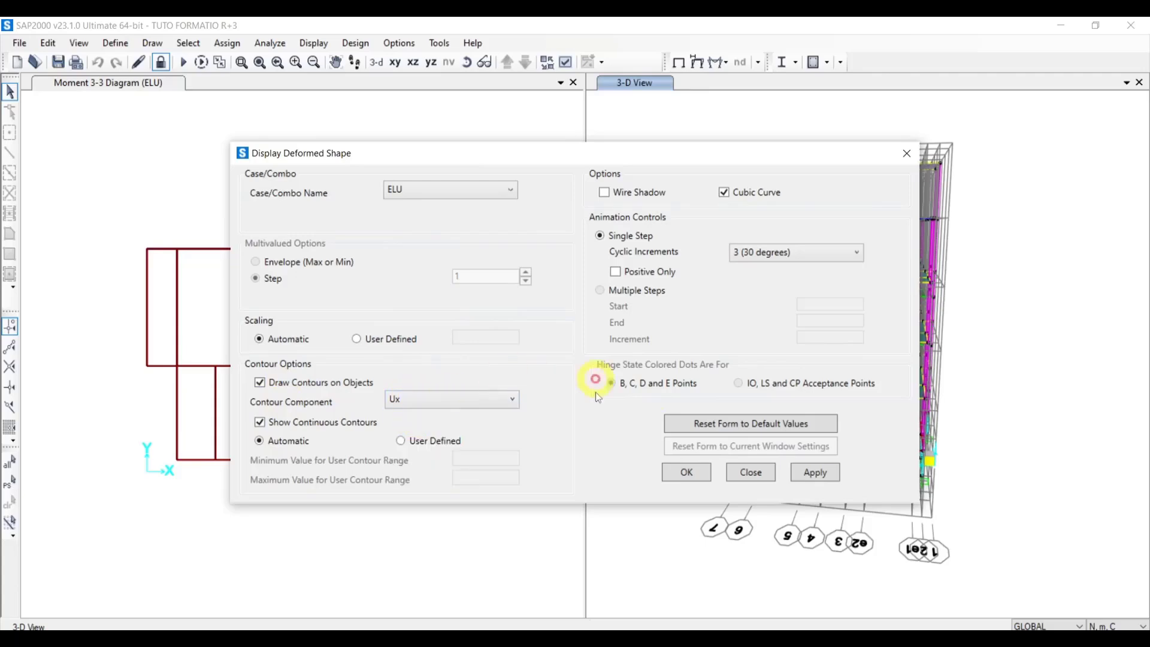
pyautogui.click(806, 479)
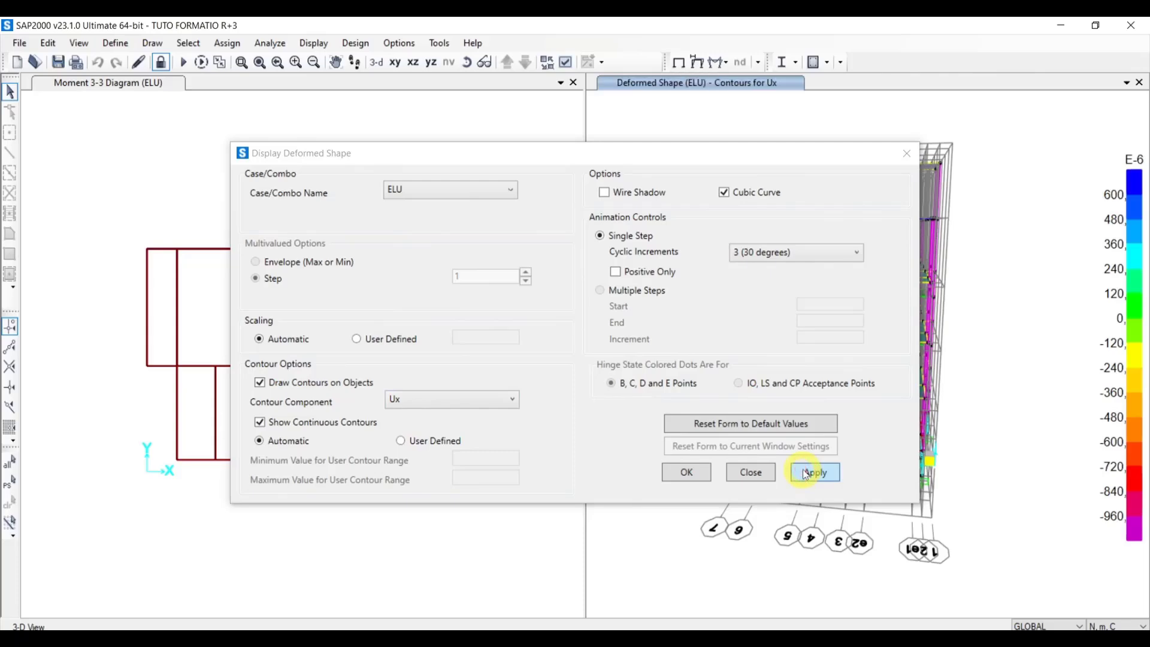
pyautogui.click(689, 473)
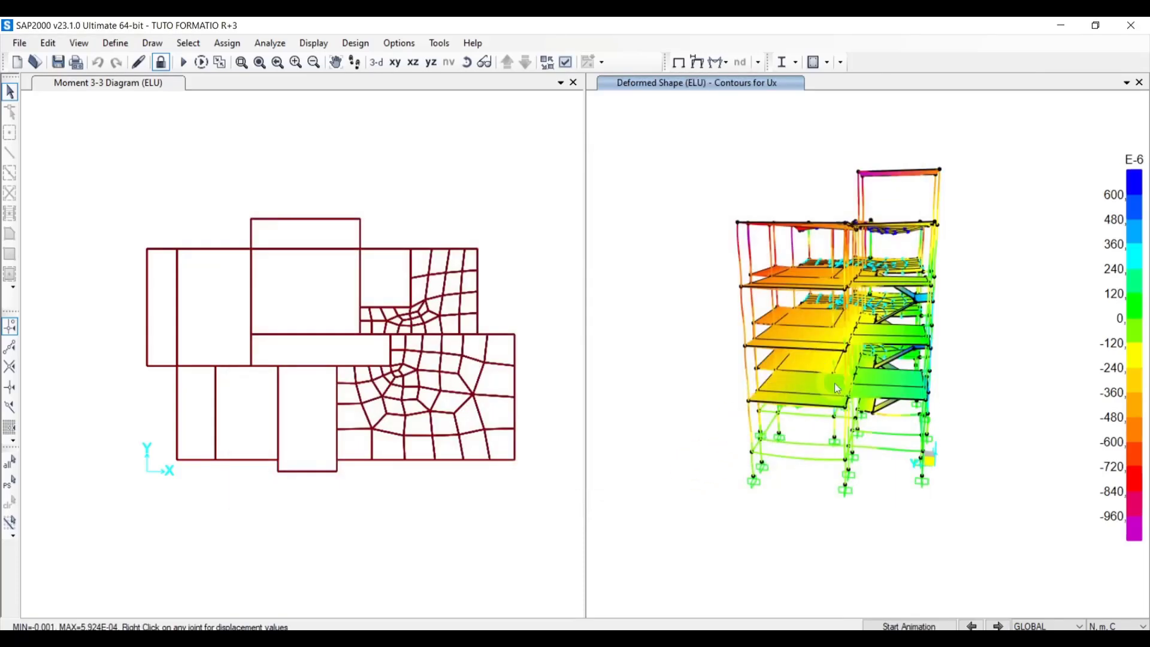
# Examine the building's deformed shape from several angles, covering the foundation beams, the lower storeys and the staircase side
pyautogui.keyDown('shift'); pyautogui.moveTo(880, 269); pyautogui.dragTo(844, 301, button='middle'); pyautogui.keyUp('shift')
pyautogui.scroll(-3, 822, 410)
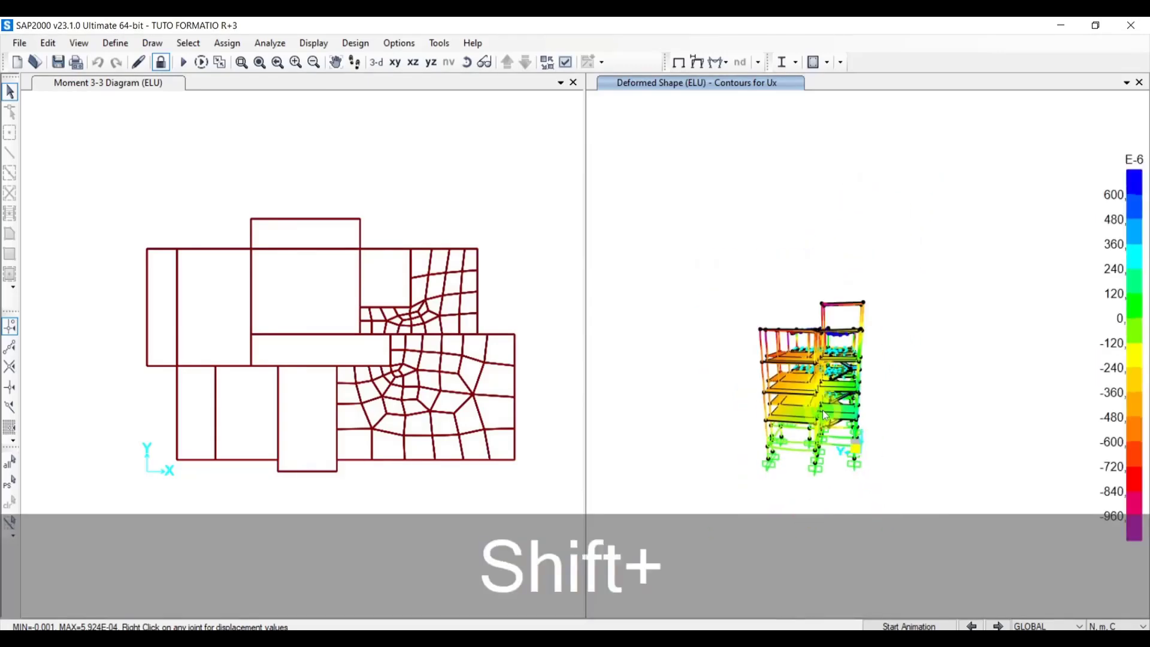
pyautogui.scroll(5, 822, 410)
pyautogui.moveTo(841, 403); pyautogui.dragTo(795, 413, button='middle')
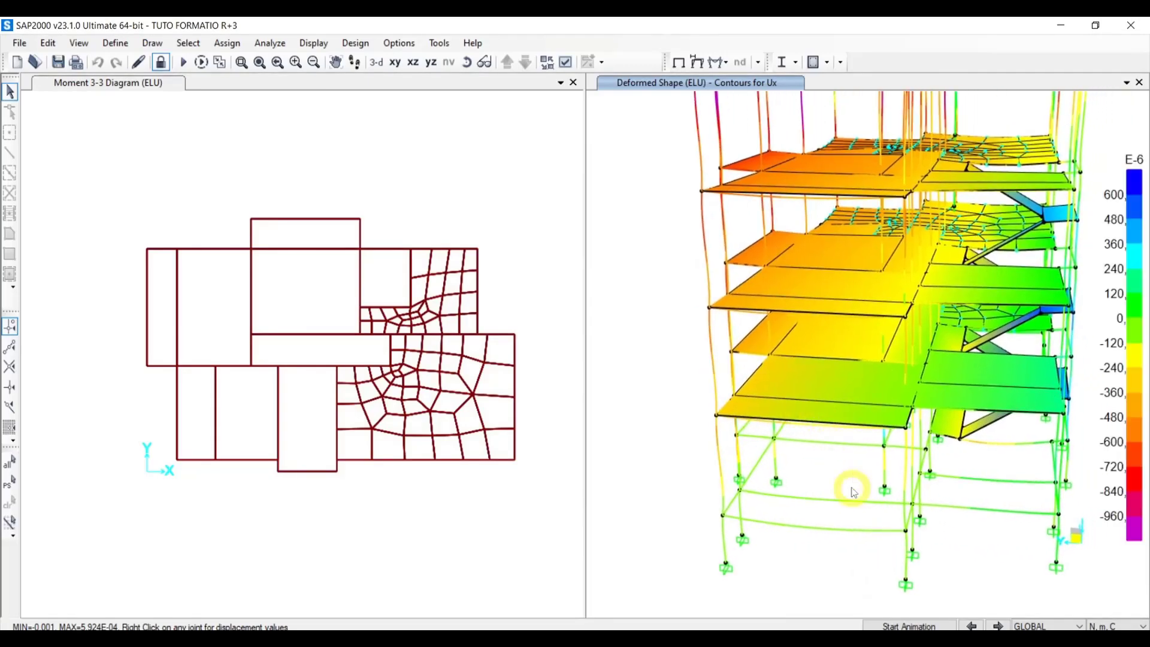
pyautogui.rightClick(882, 446)
pyautogui.keyDown('shift'); pyautogui.moveTo(961, 440); pyautogui.dragTo(741, 308, button='middle'); pyautogui.keyUp('shift')
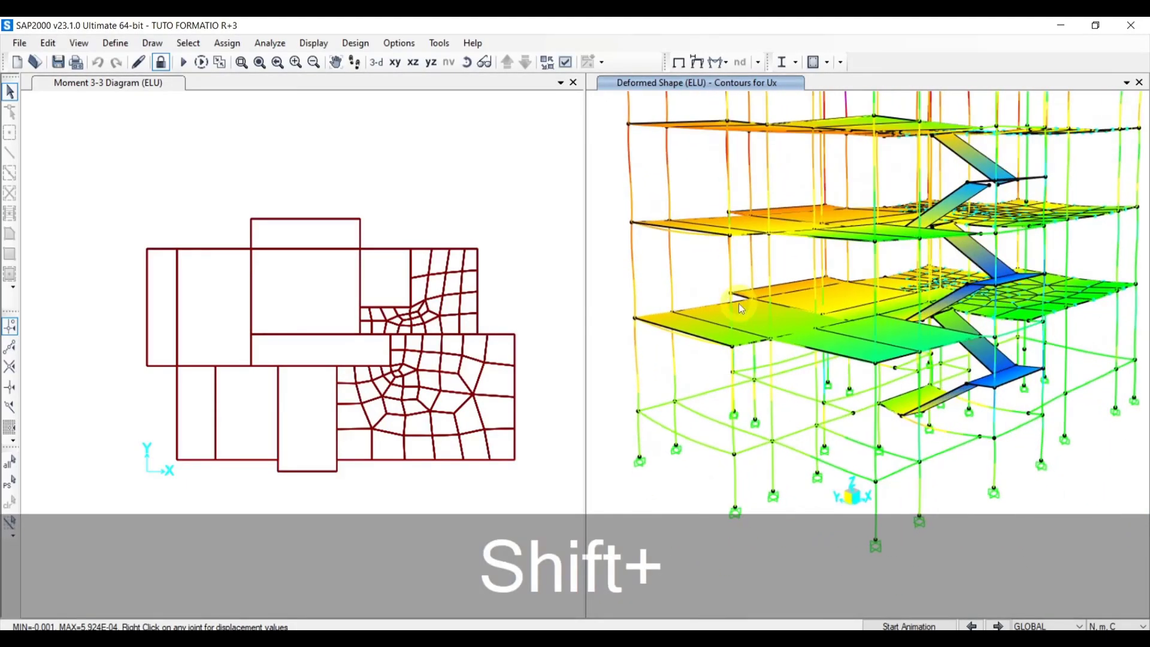
pyautogui.moveTo(952, 318); pyautogui.dragTo(958, 364, button='middle')
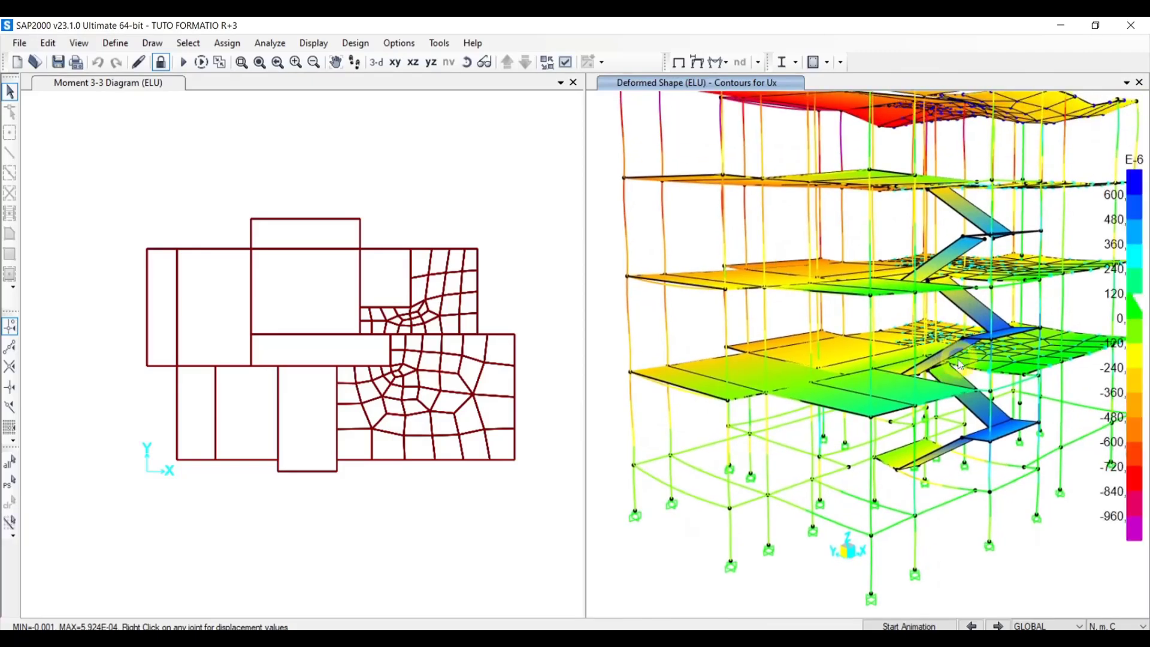
pyautogui.scroll(-5, 959, 365)
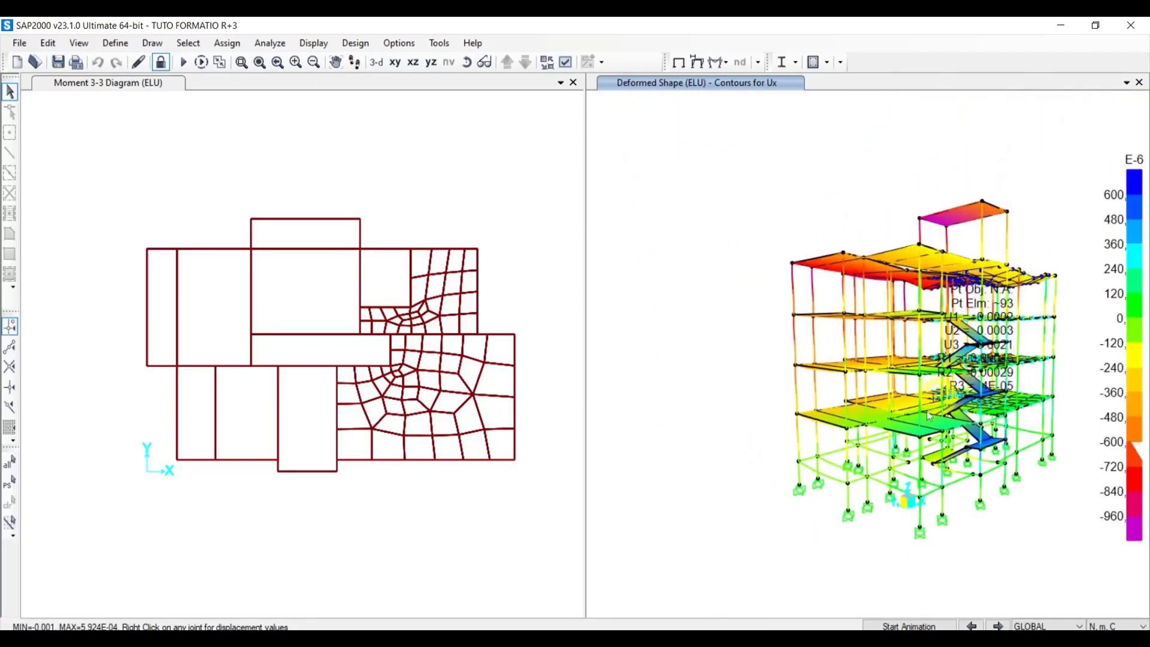
pyautogui.scroll(3, 929, 416)
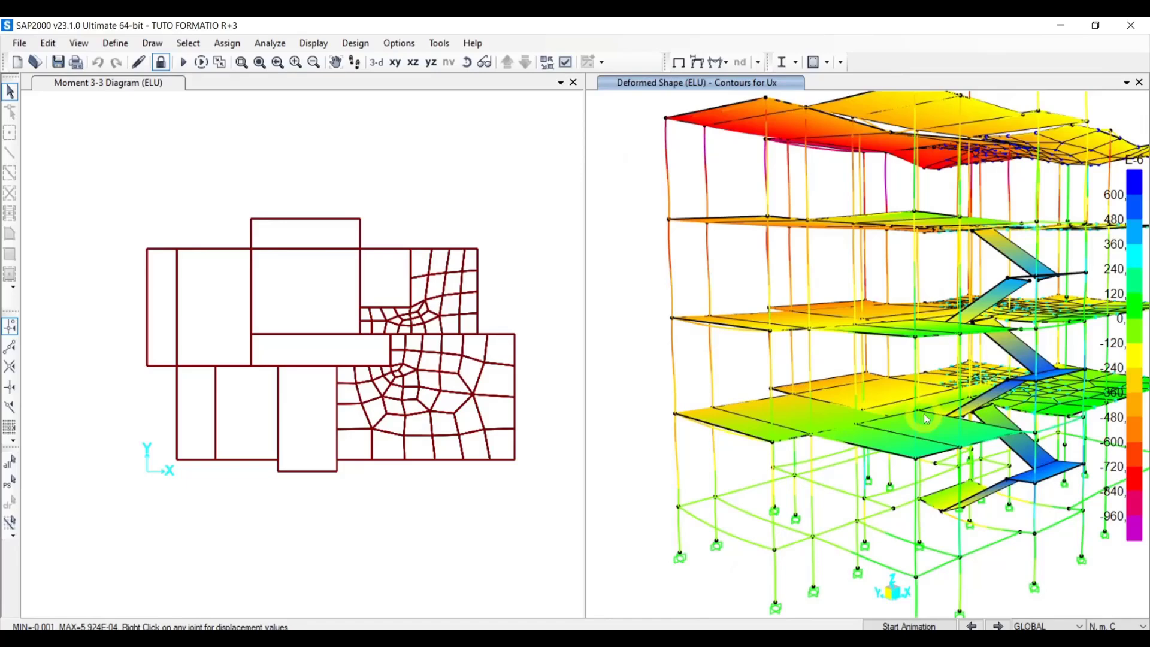
pyautogui.scroll(-4, 926, 418)
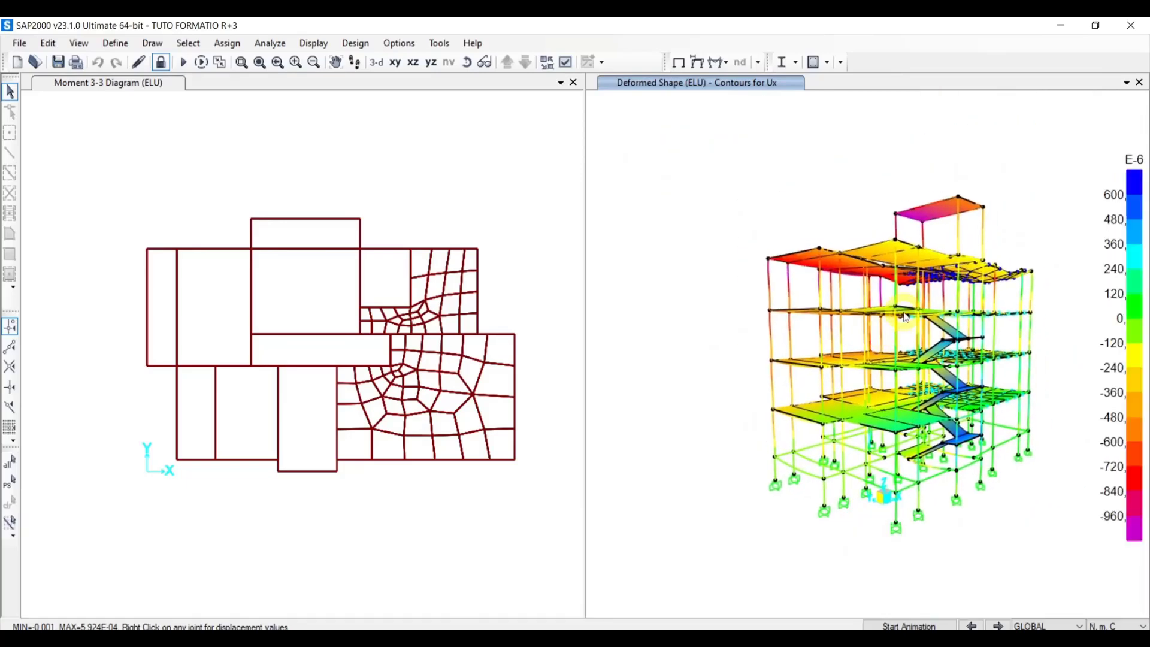
# Examine the Ux contours on the lowest floor slabs up close and over the building's full height
pyautogui.scroll(3, 873, 410)
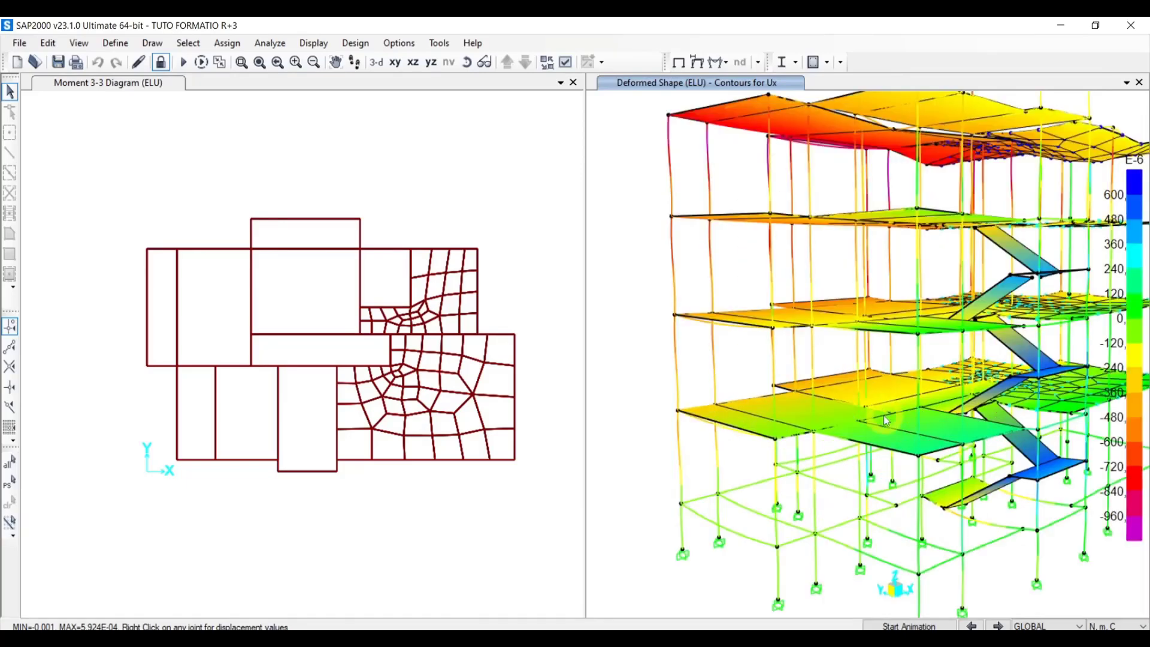
pyautogui.scroll(-3, 856, 400)
pyautogui.scroll(3, 836, 413)
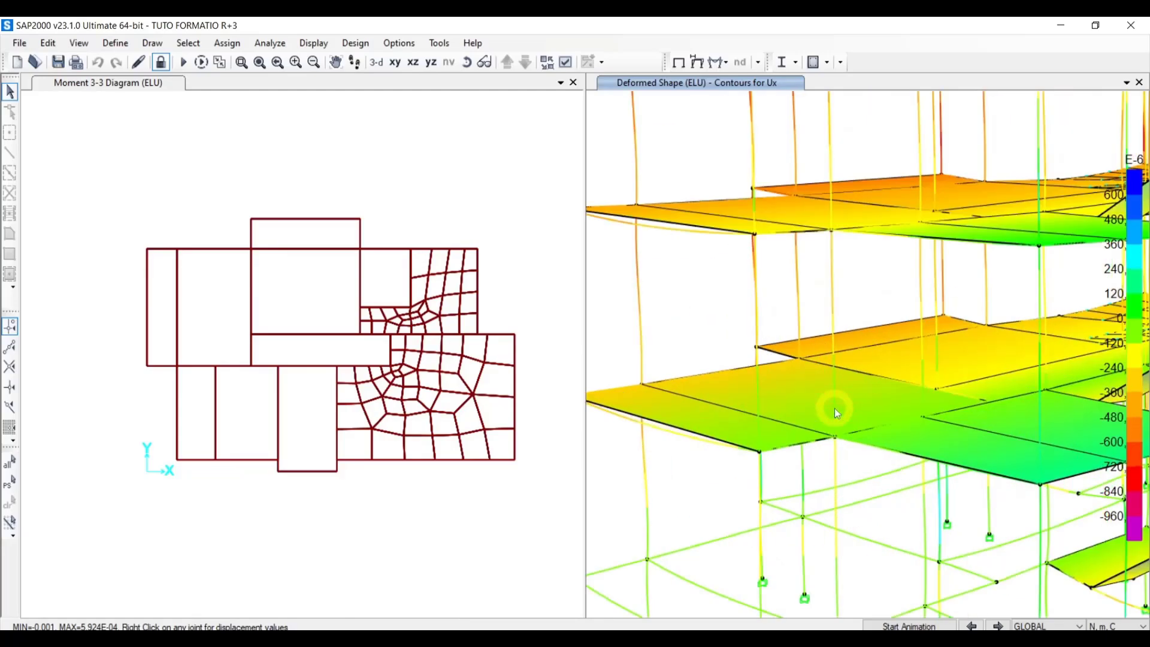
pyautogui.scroll(2, 891, 410)
pyautogui.scroll(-2, 890, 409)
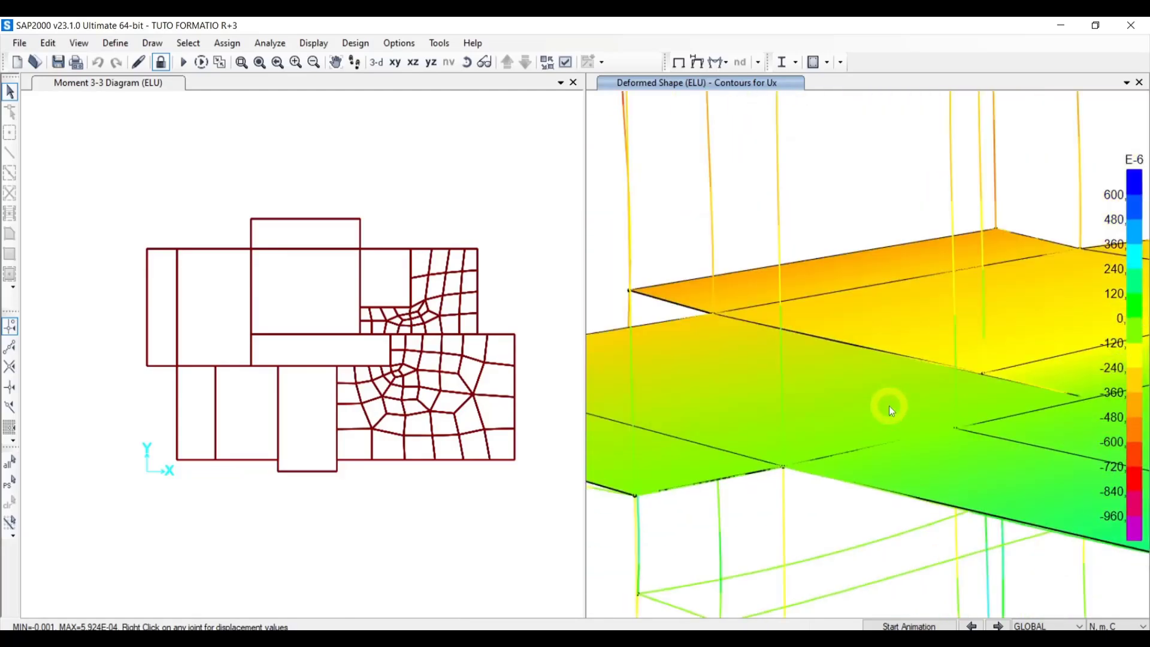
pyautogui.scroll(-3, 935, 394)
pyautogui.moveTo(994, 409); pyautogui.dragTo(963, 423, button='middle')
pyautogui.scroll(-2, 964, 424)
pyautogui.scroll(5, 929, 398)
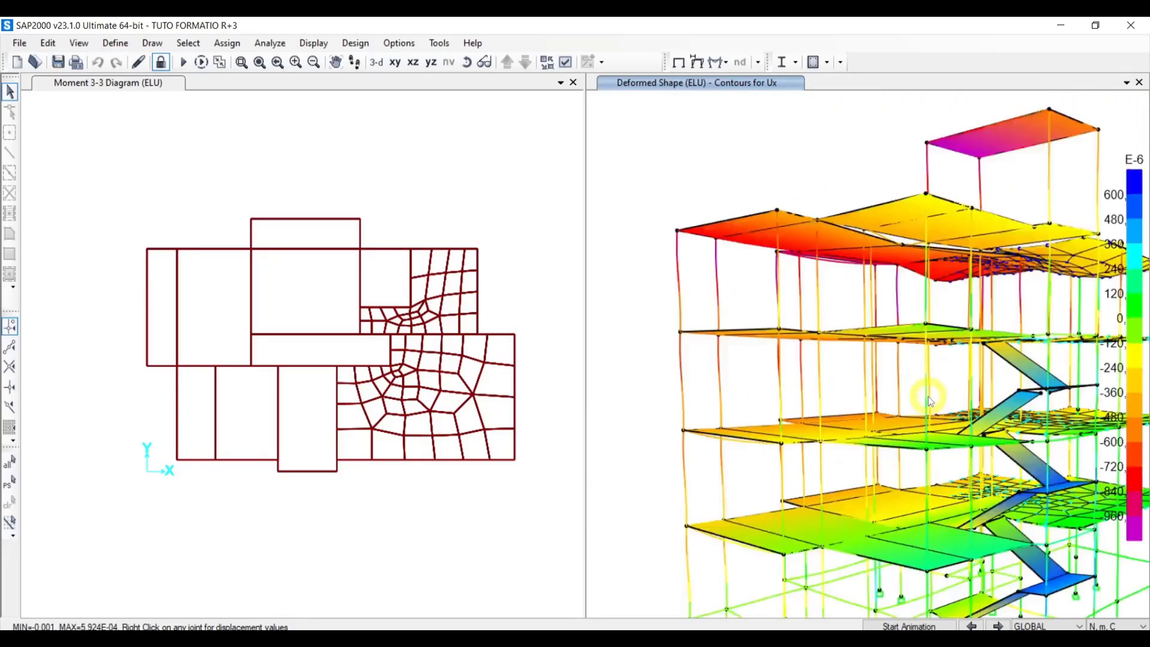
pyautogui.scroll(-5, 928, 397)
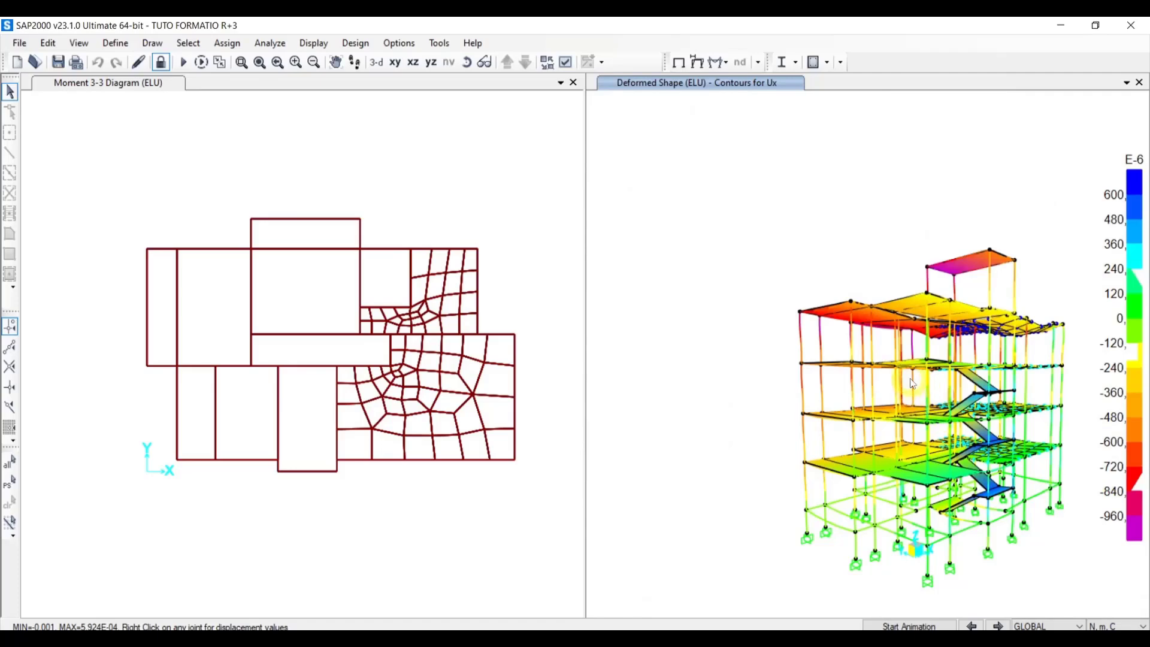
# Examine the Ux contours and deformation of the roof-level slabs and the gaps between adjoining panels
pyautogui.keyDown('shift'); pyautogui.moveTo(912, 384); pyautogui.dragTo(902, 449, button='middle'); pyautogui.keyUp('shift')
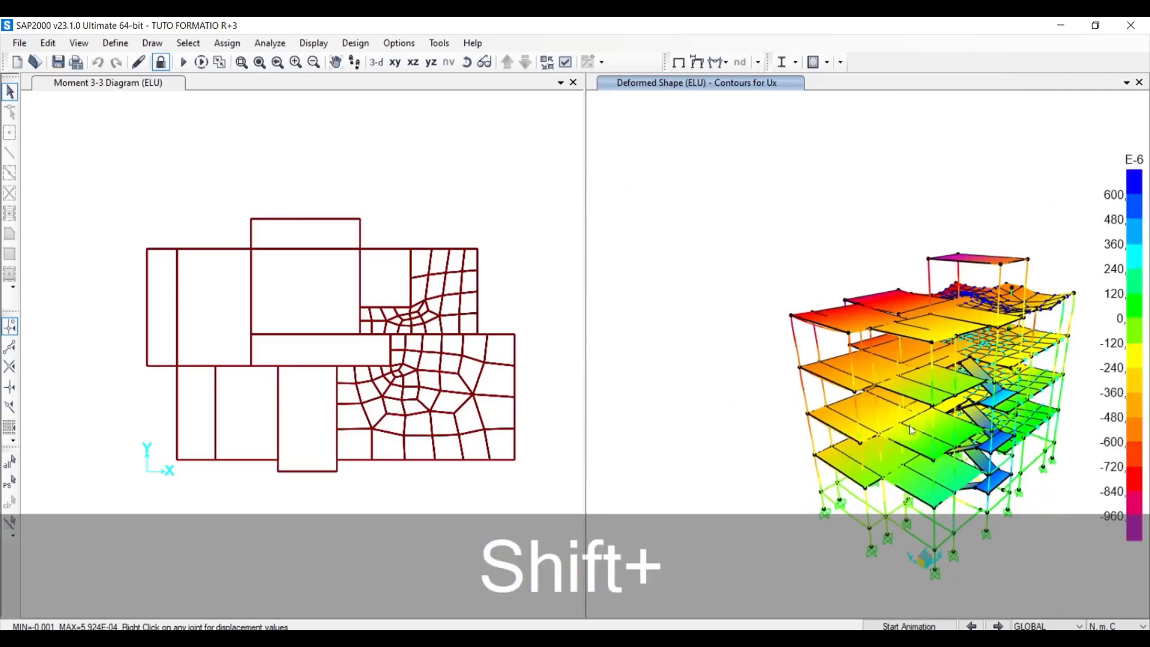
pyautogui.scroll(5, 910, 426)
pyautogui.keyDown('shift'); pyautogui.moveTo(896, 436); pyautogui.dragTo(867, 329, button='middle'); pyautogui.keyUp('shift')
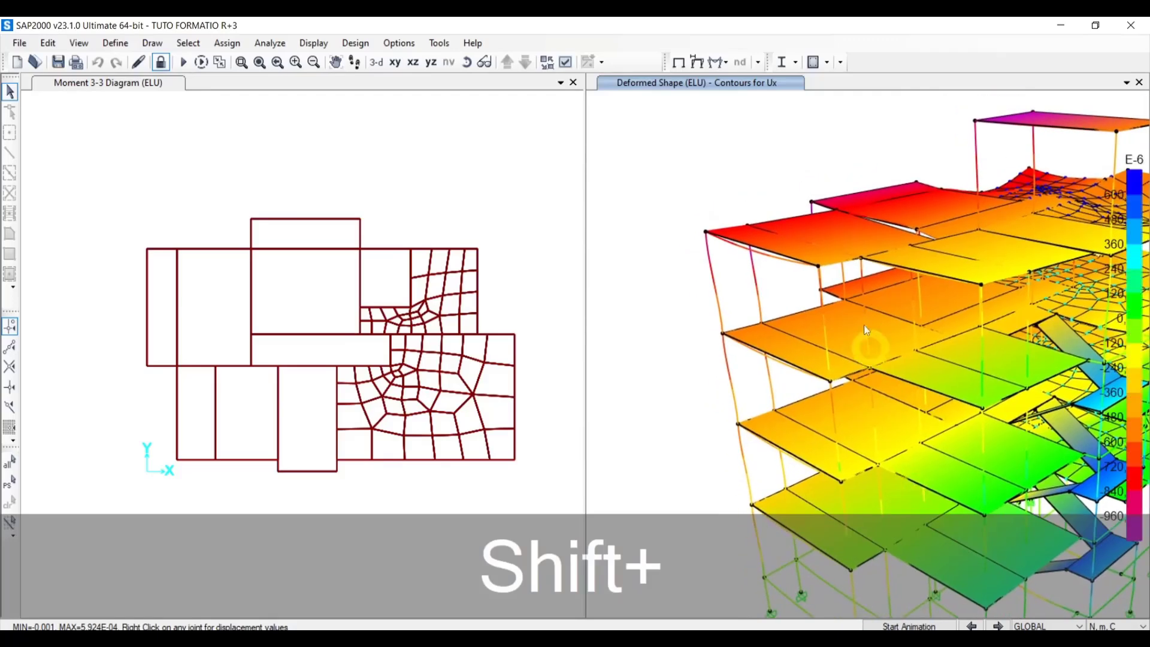
pyautogui.scroll(3, 899, 223)
pyautogui.scroll(4, 919, 239)
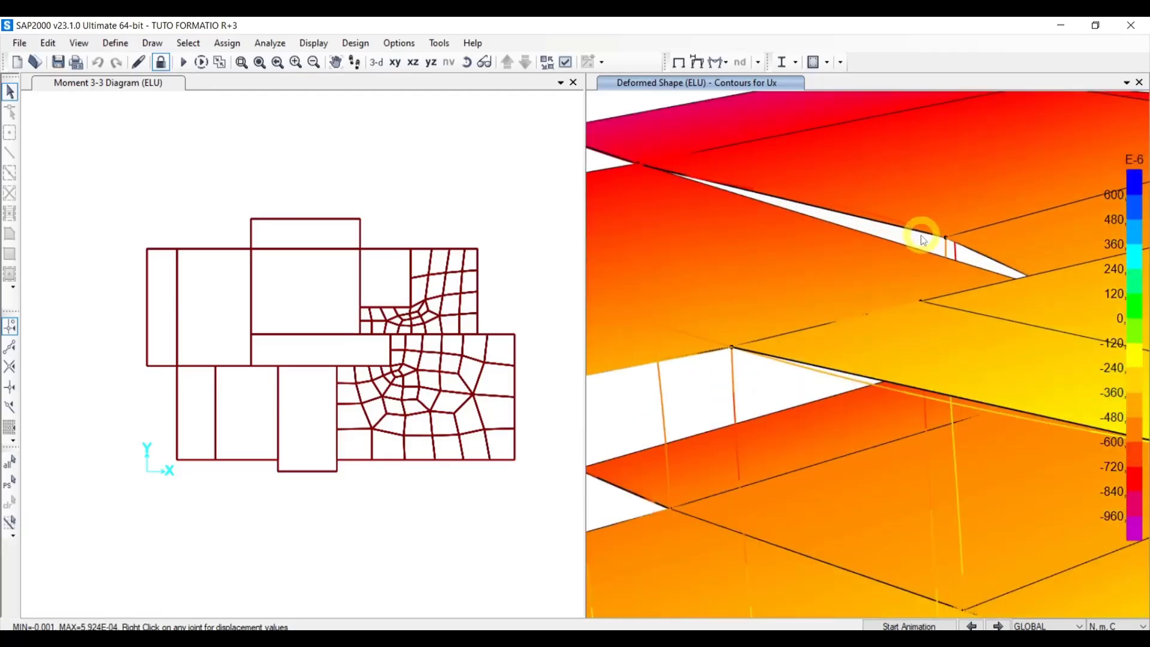
pyautogui.scroll(-1, 911, 257)
pyautogui.keyDown('shift'); pyautogui.moveTo(910, 257); pyautogui.dragTo(918, 284, button='middle'); pyautogui.keyUp('shift')
pyautogui.scroll(-3, 897, 318)
pyautogui.scroll(3, 902, 308)
pyautogui.scroll(-3, 1028, 356)
pyautogui.scroll(-3, 923, 336)
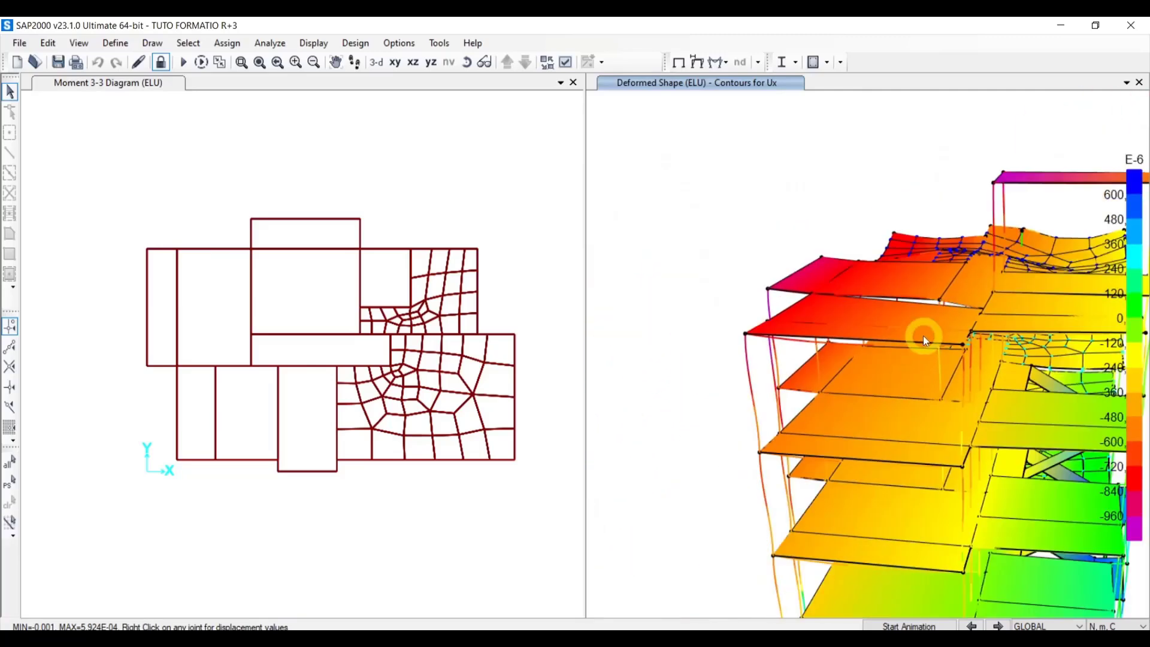
# Examine the whole deformed building from the front and compare the contours of the slabs just below the roof
pyautogui.keyDown('shift'); pyautogui.moveTo(923, 335); pyautogui.dragTo(943, 388, button='middle'); pyautogui.keyUp('shift')
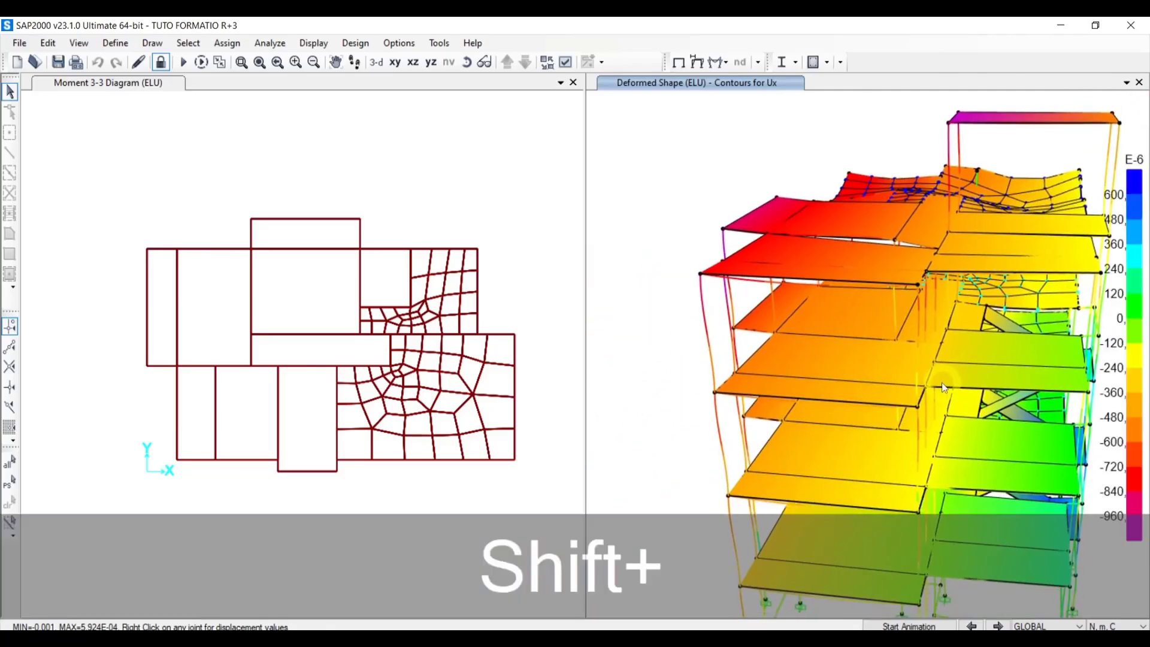
pyautogui.scroll(3, 1018, 509)
pyautogui.scroll(-5, 1006, 479)
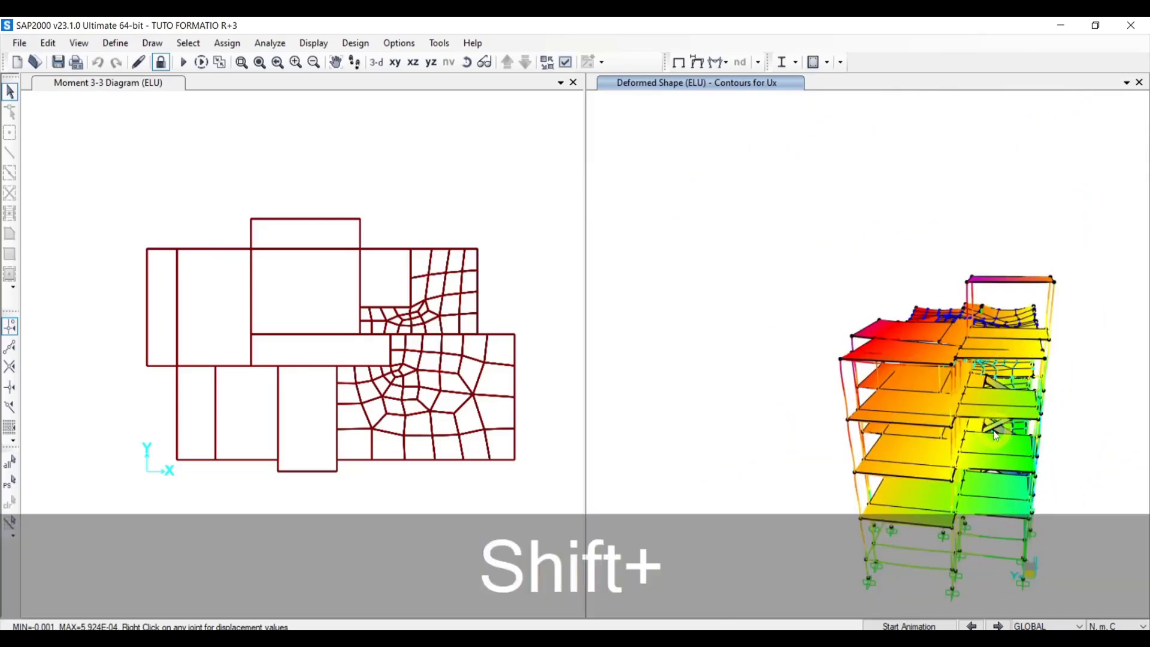
pyautogui.keyDown('shift'); pyautogui.moveTo(996, 436); pyautogui.dragTo(942, 375, button='middle'); pyautogui.keyUp('shift')
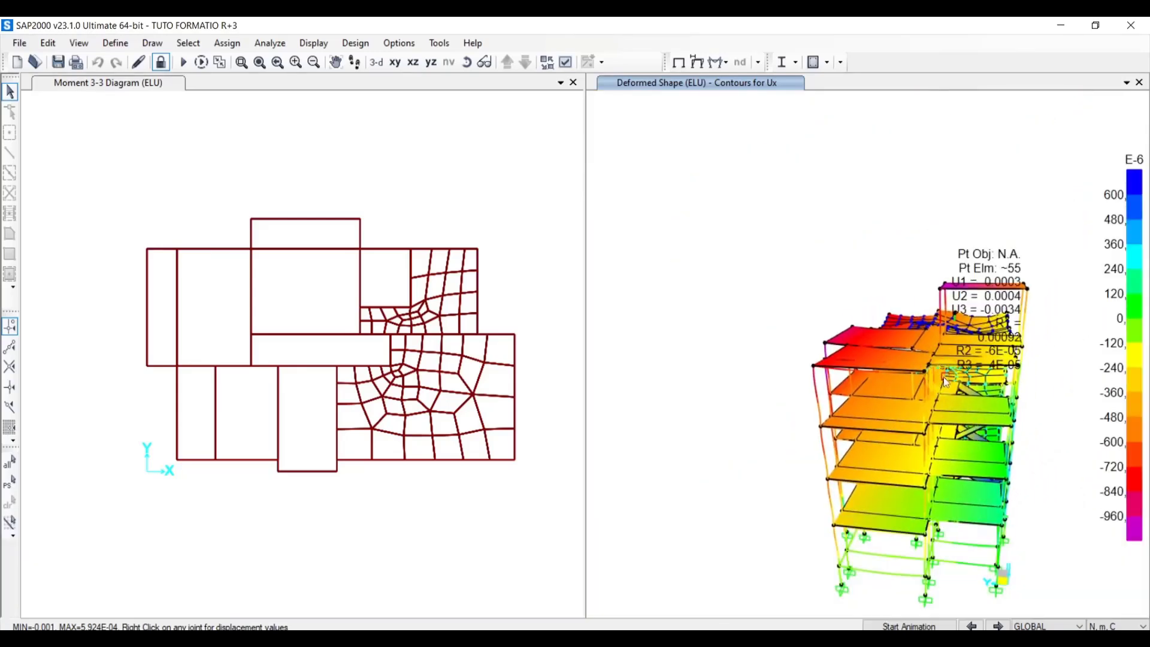
pyautogui.moveTo(939, 409)
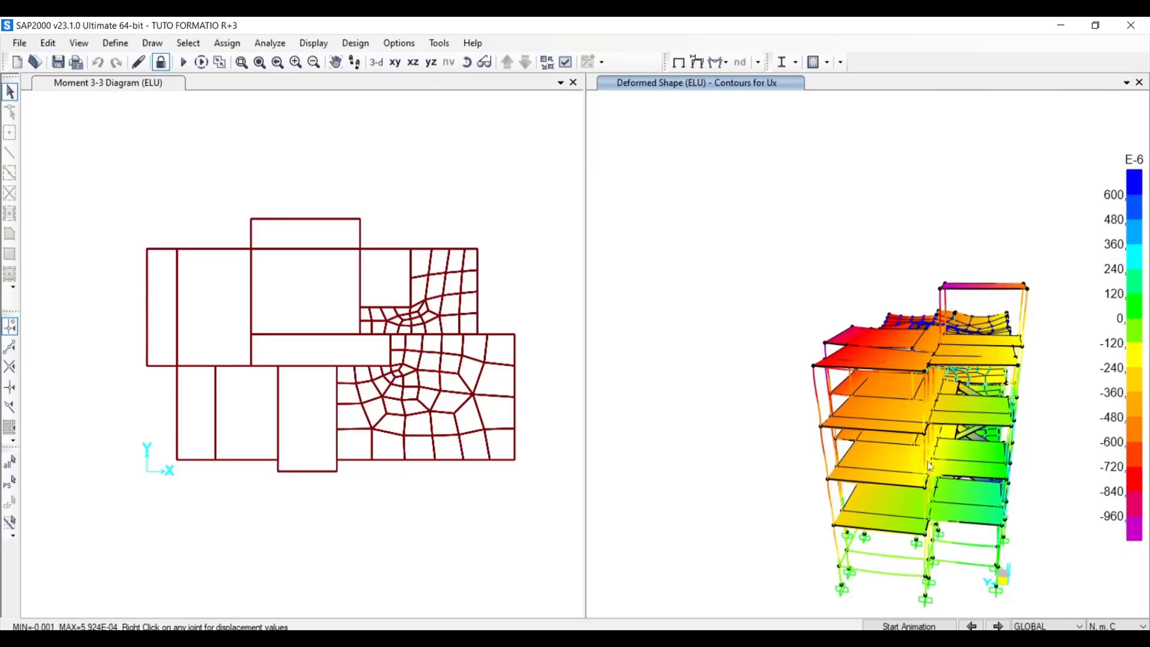
pyautogui.scroll(3, 930, 466)
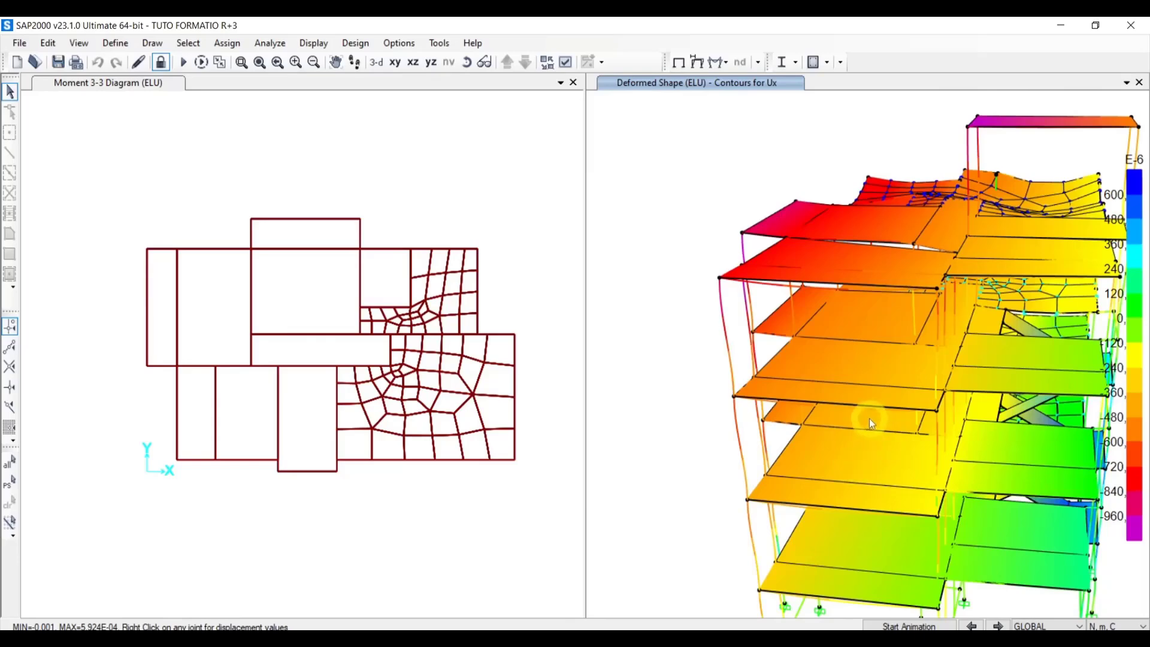
pyautogui.scroll(3, 860, 311)
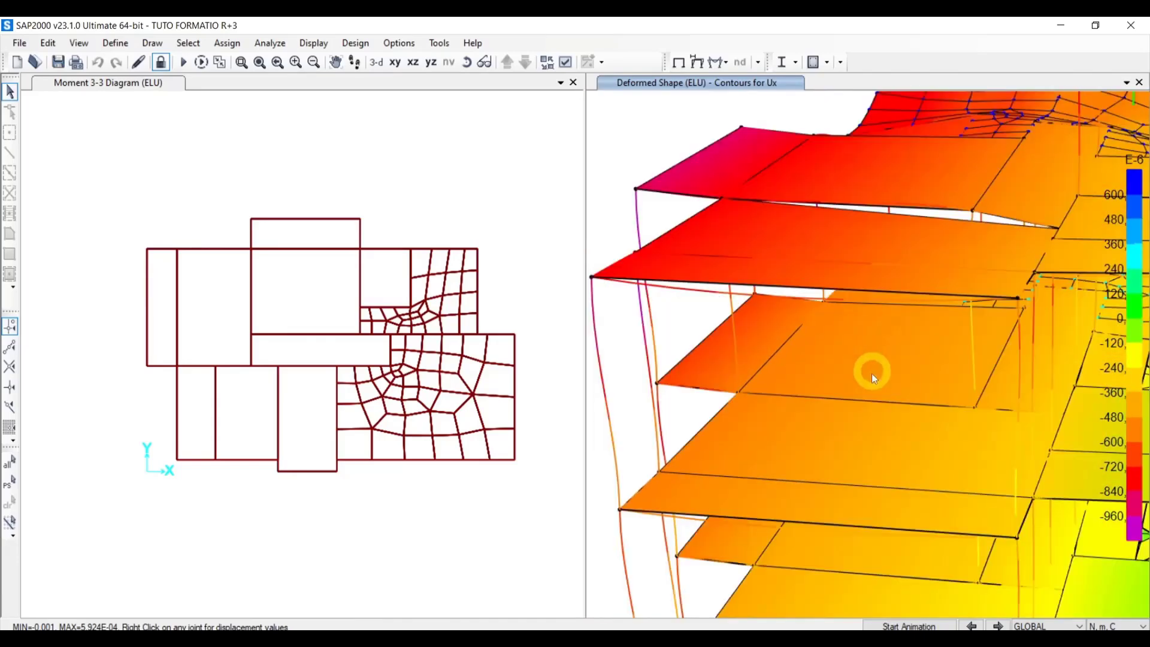
# Select the slab area one level below the roof and compare its undeformed outline with the deformed slab
pyautogui.click(846, 450)
pyautogui.scroll(-3, 852, 436)
pyautogui.scroll(2, 817, 433)
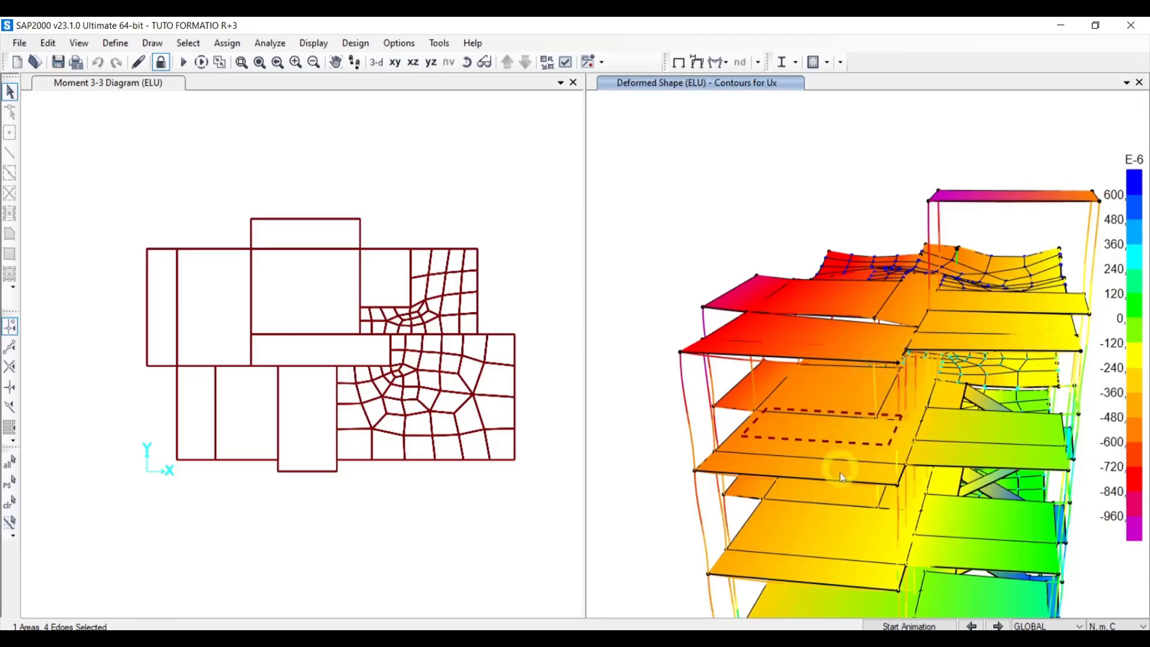
pyautogui.scroll(-3, 840, 472)
pyautogui.scroll(3, 836, 462)
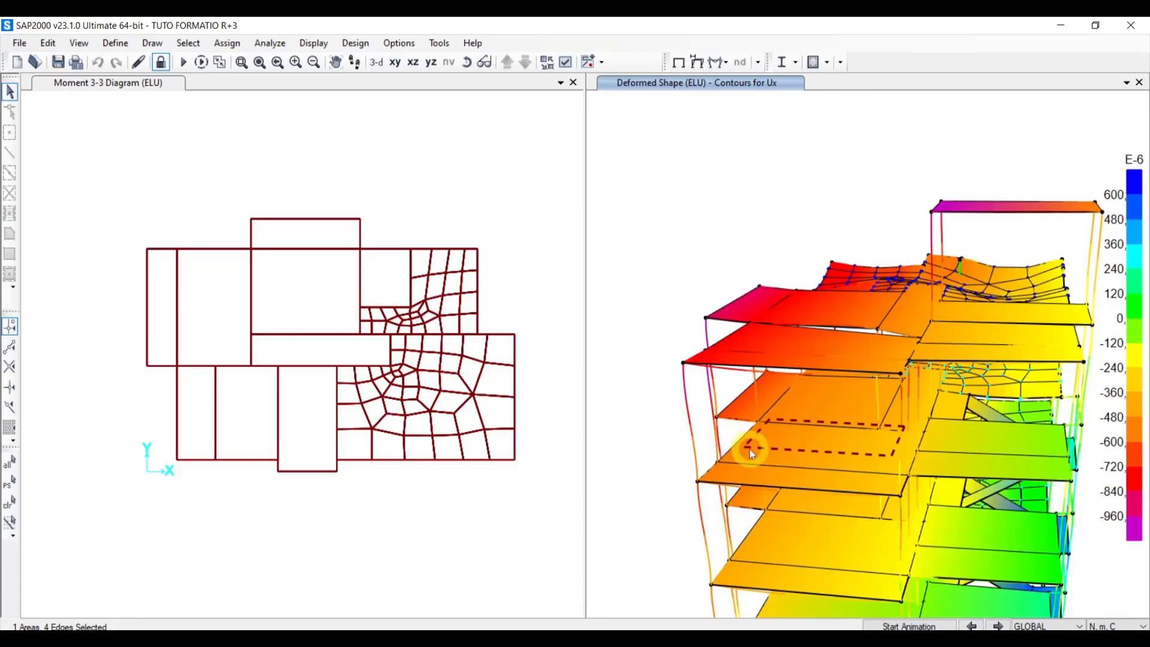
pyautogui.moveTo(906, 438)
pyautogui.scroll(3, 880, 506)
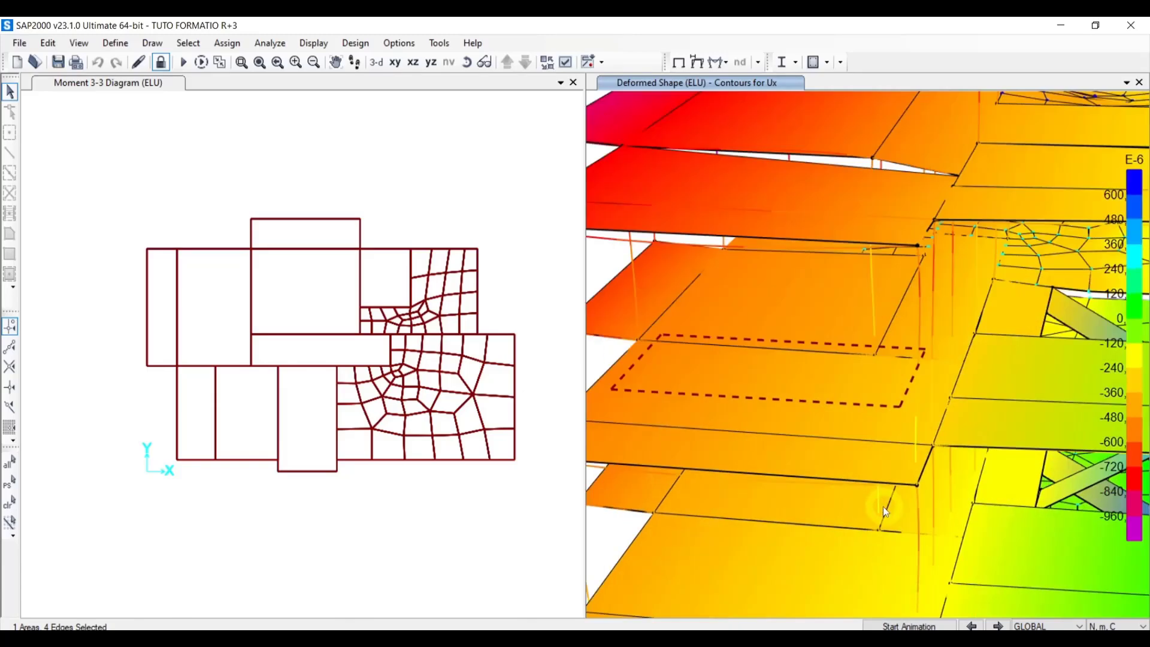
pyautogui.scroll(-2, 745, 473)
pyautogui.scroll(2, 824, 467)
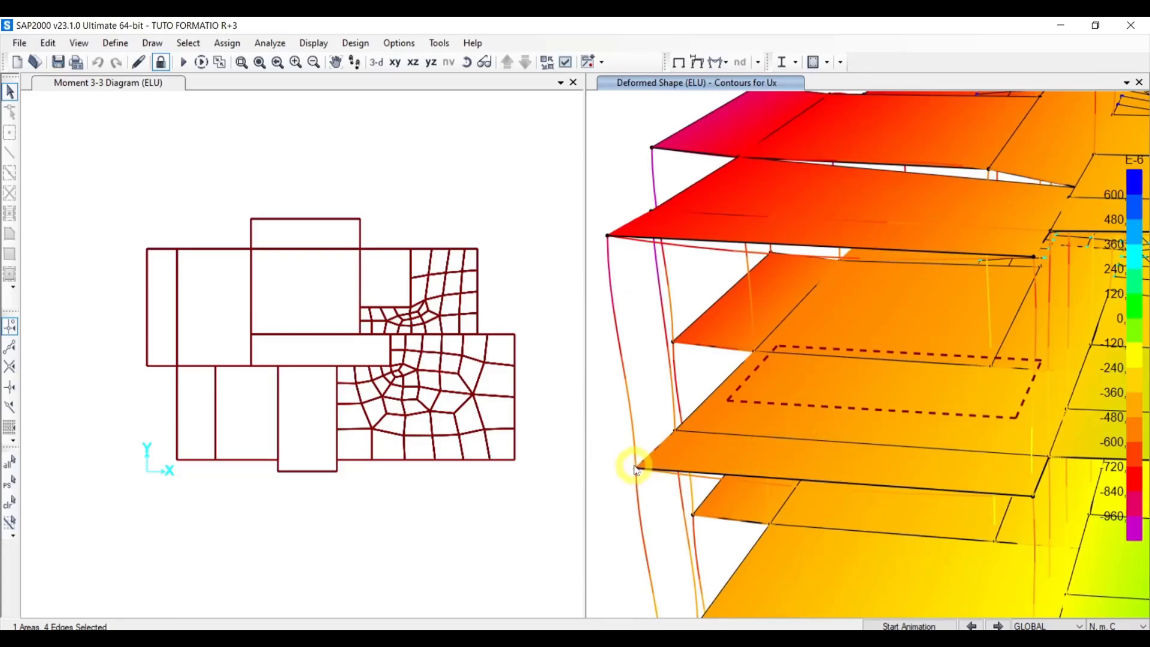
# Read the joint displacements and rotations at the two front corners of the deformed slab one level below the roof
pyautogui.scroll(2, 638, 471)
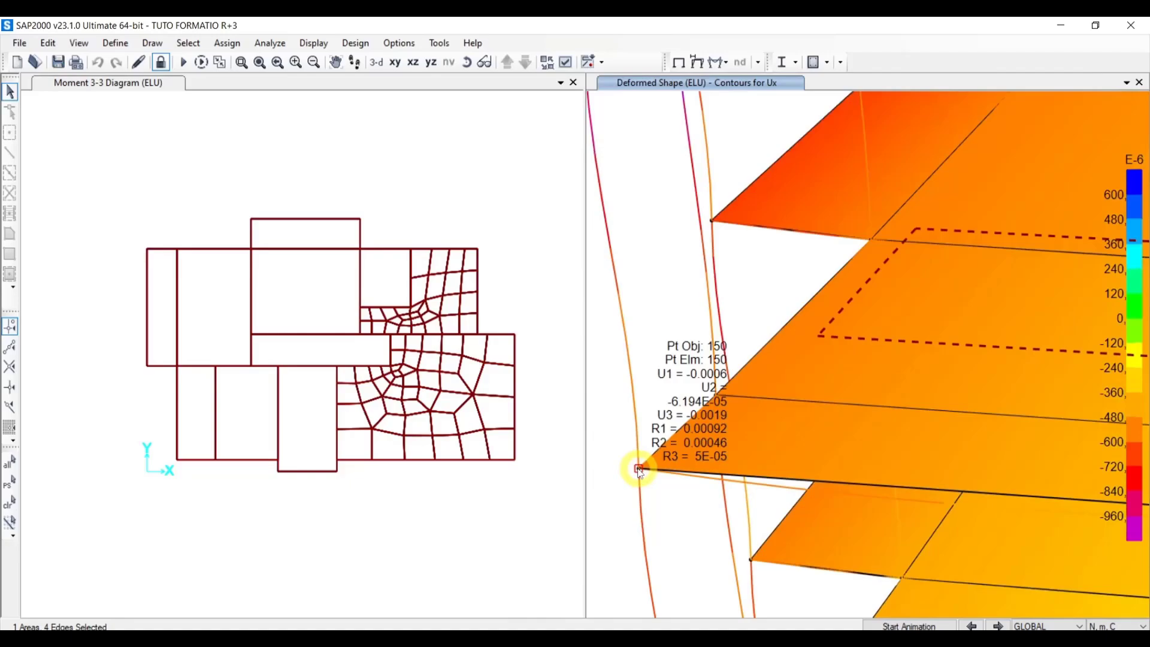
pyautogui.scroll(-2, 640, 473)
pyautogui.scroll(3, 861, 490)
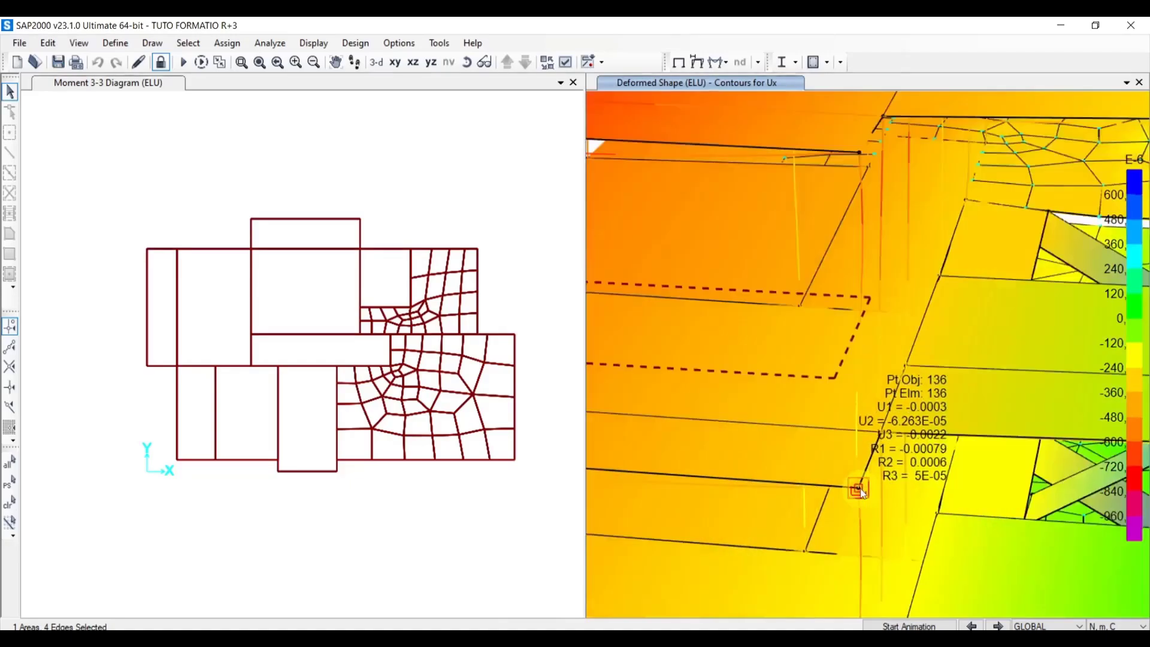
pyautogui.scroll(-3, 860, 490)
pyautogui.scroll(4, 940, 496)
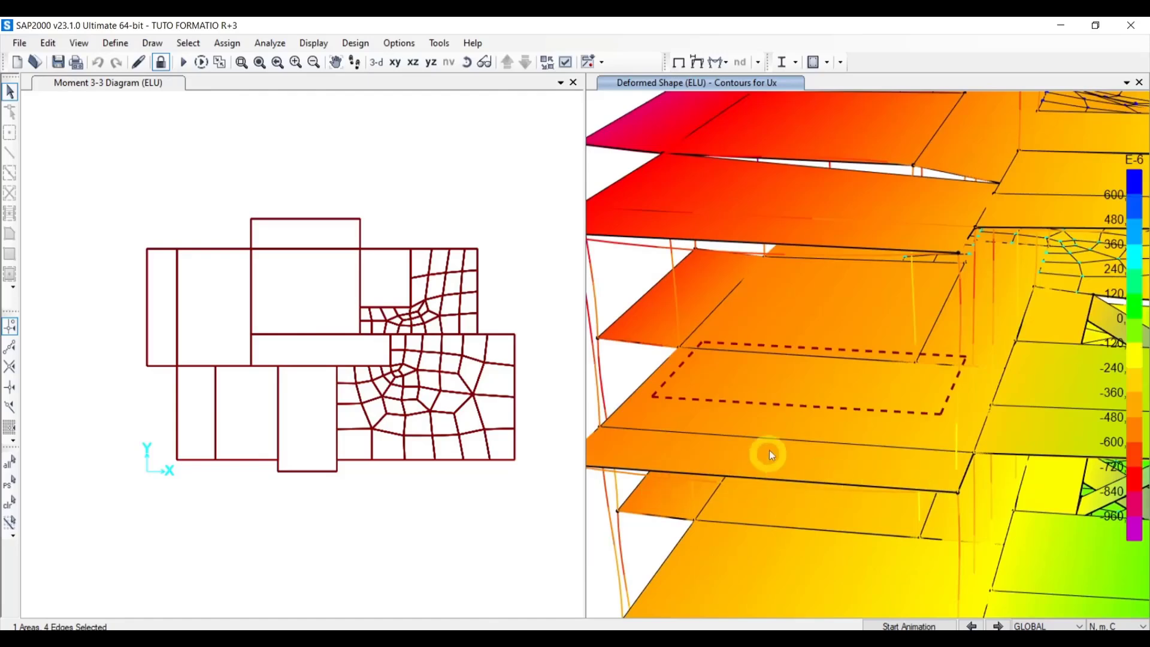
# Compare the selected slab's undeformed outline with the deformed floor at close range and across the surrounding levels
pyautogui.scroll(-2, 792, 454)
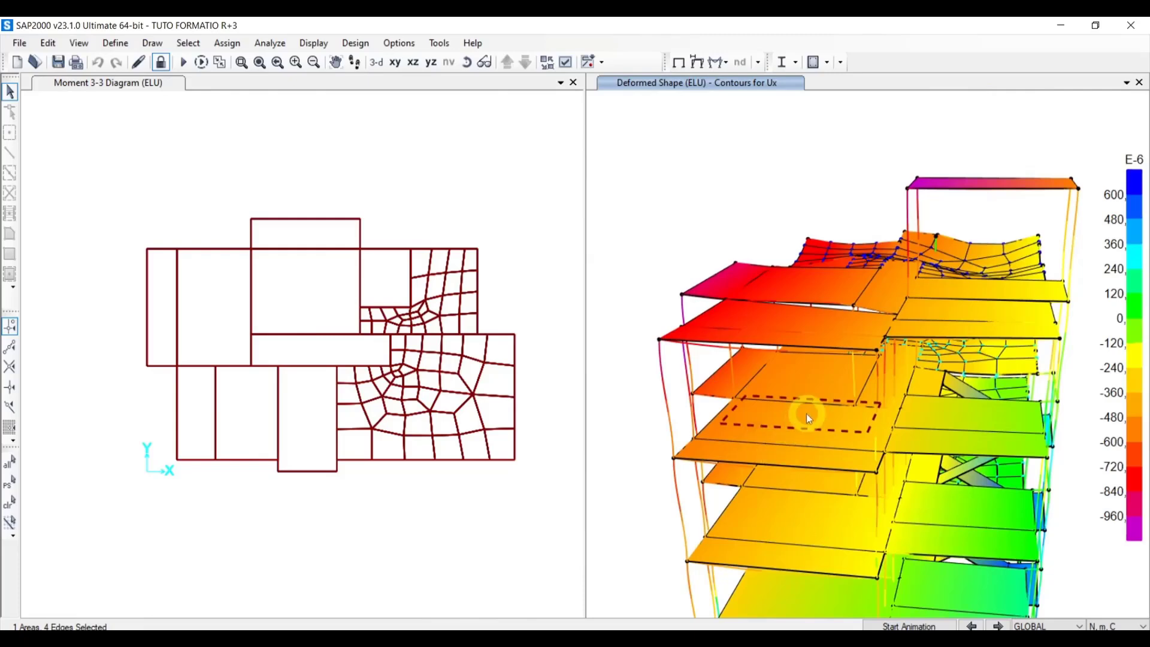
pyautogui.scroll(2, 777, 440)
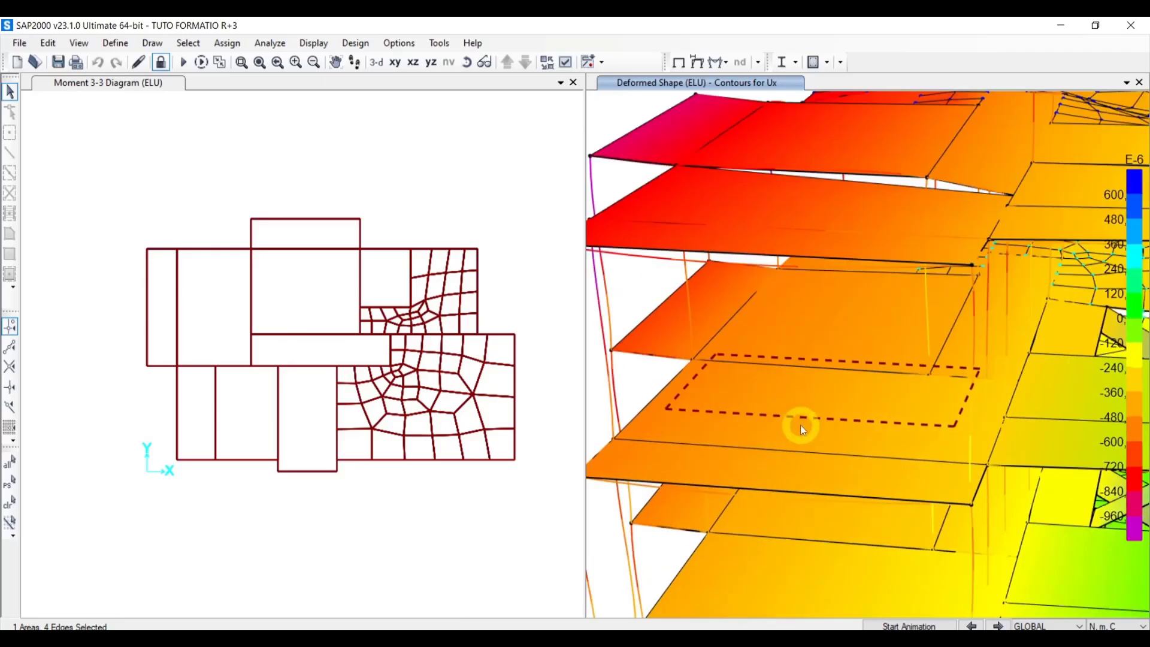
pyautogui.scroll(-2, 803, 443)
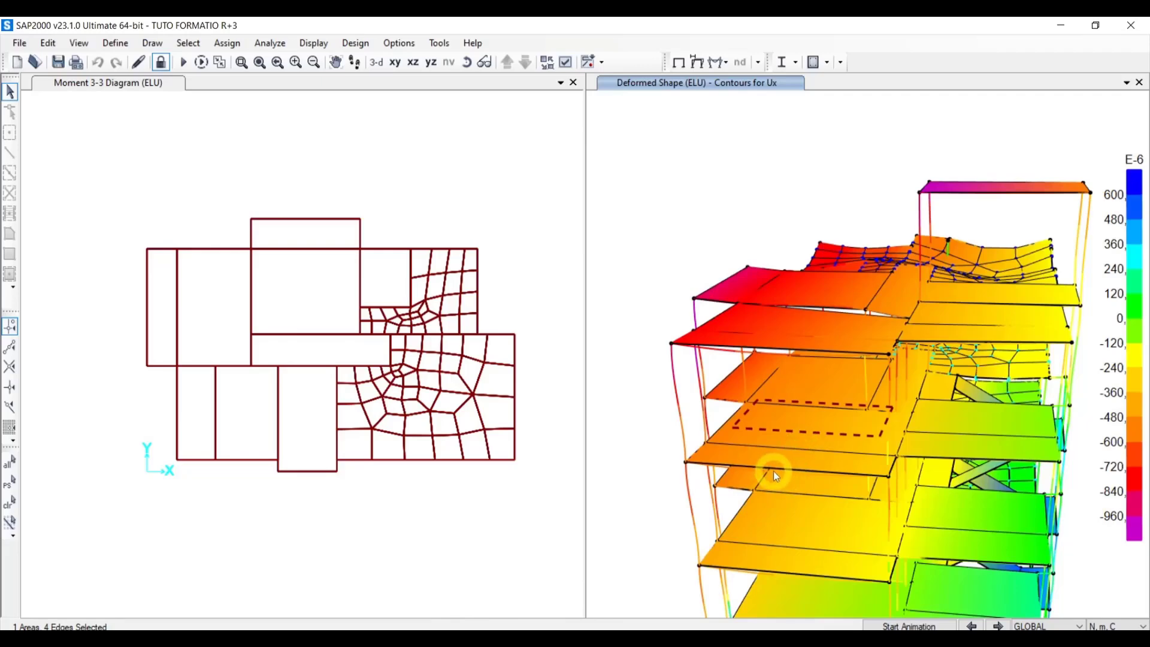
pyautogui.scroll(-3, 696, 554)
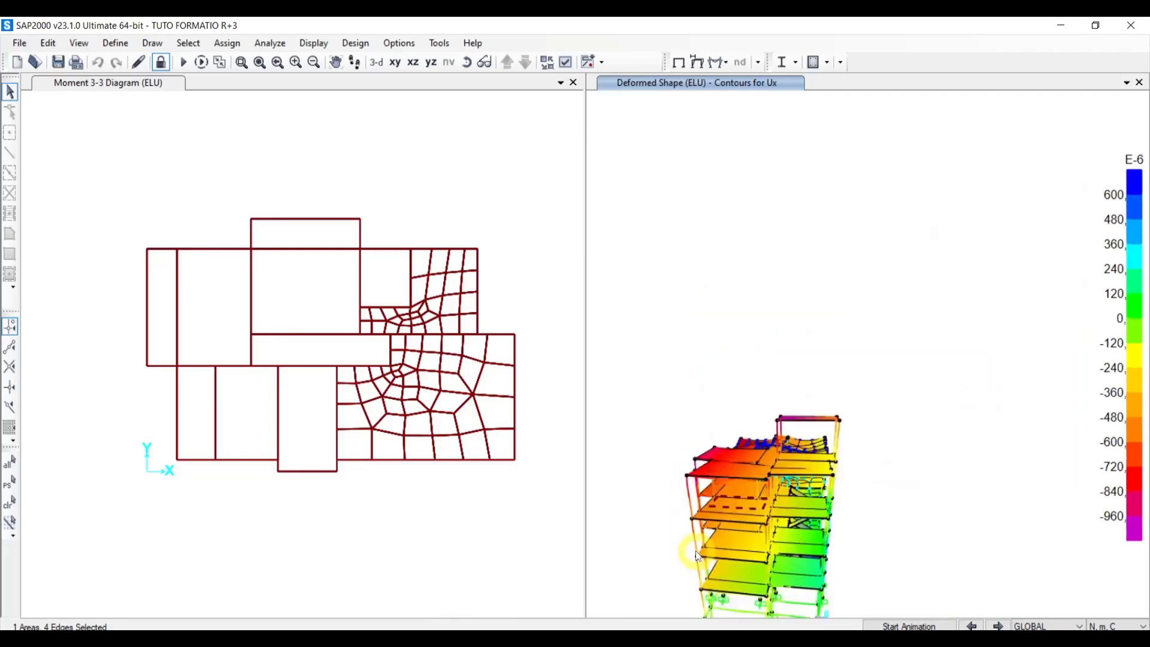
# Replace the Ux deformed shape with the undeformed shape of the whole building in the 3-D view
pyautogui.scroll(-2, 697, 556)
pyautogui.moveTo(747, 541); pyautogui.dragTo(777, 504, button='middle')
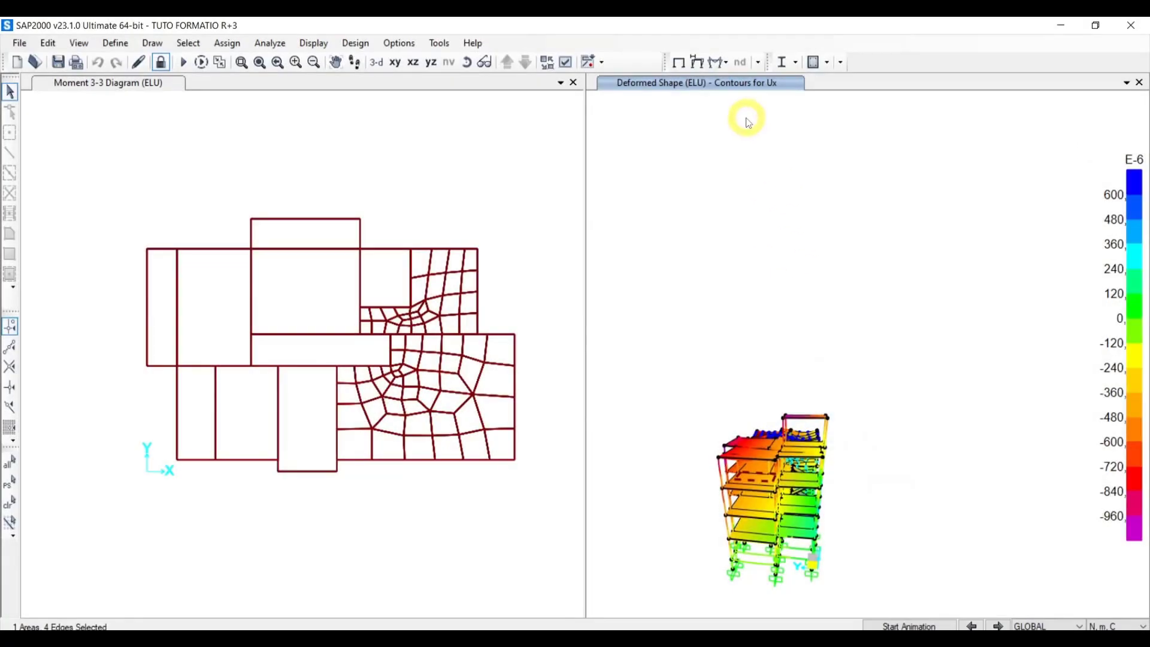
pyautogui.click(681, 63)
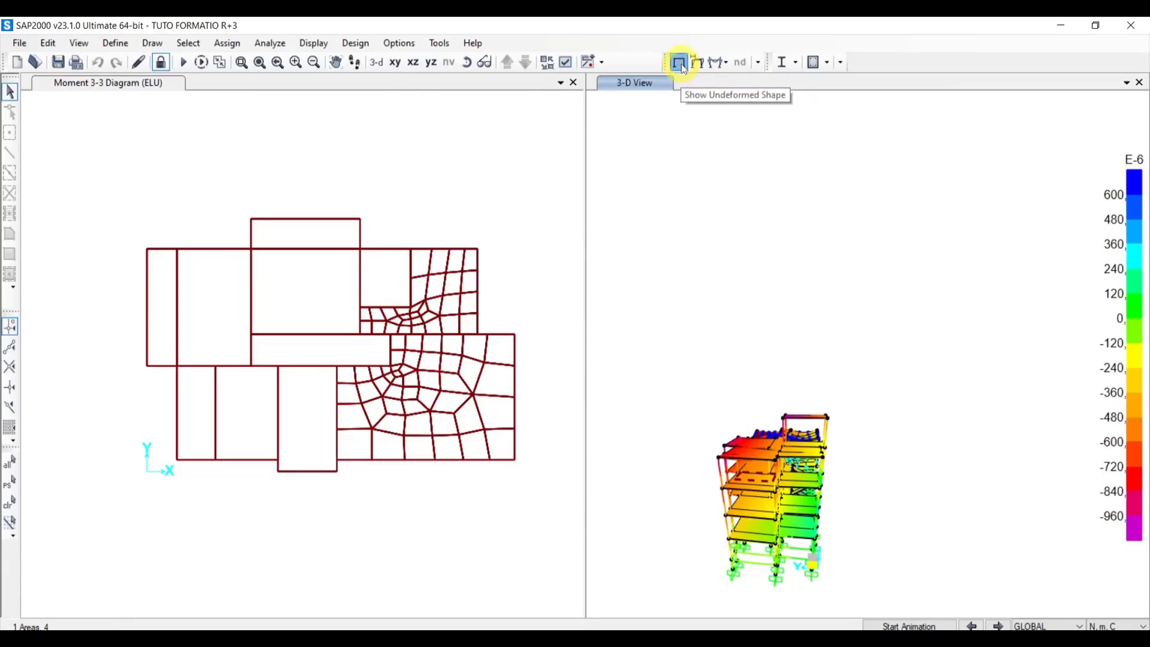
pyautogui.moveTo(746, 449); pyautogui.dragTo(798, 398, button='middle')
pyautogui.scroll(3, 797, 398)
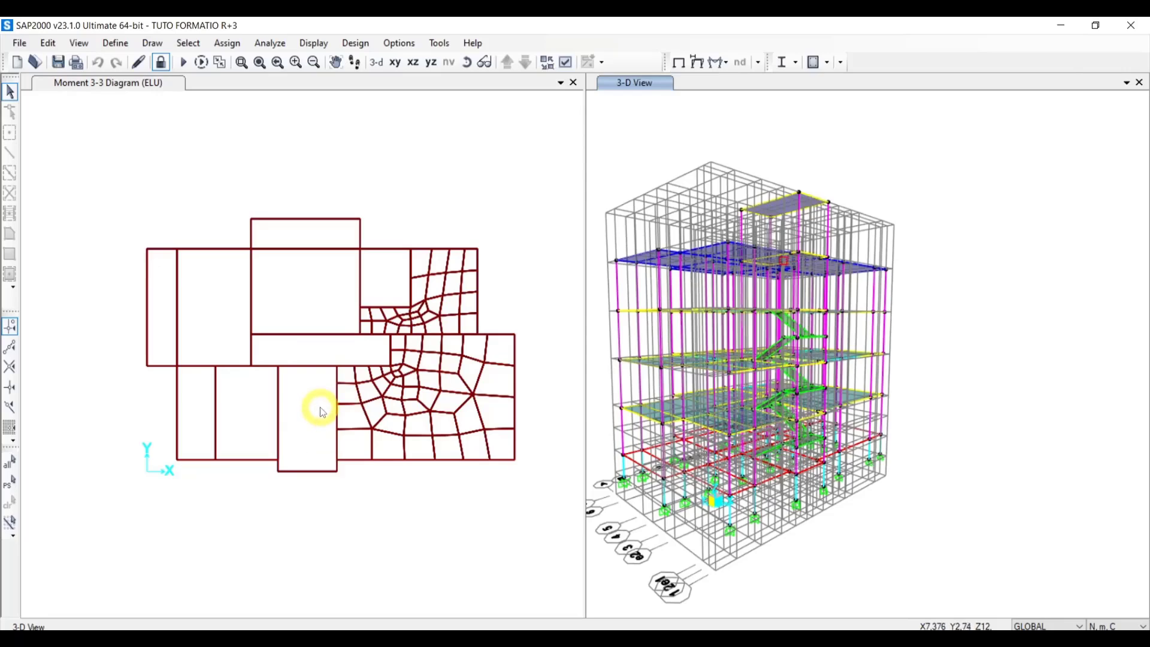
# Select the large unmeshed slab panel and the smaller adjoining panel in the moment diagram plan, and clear the selection
pyautogui.click(318, 310)
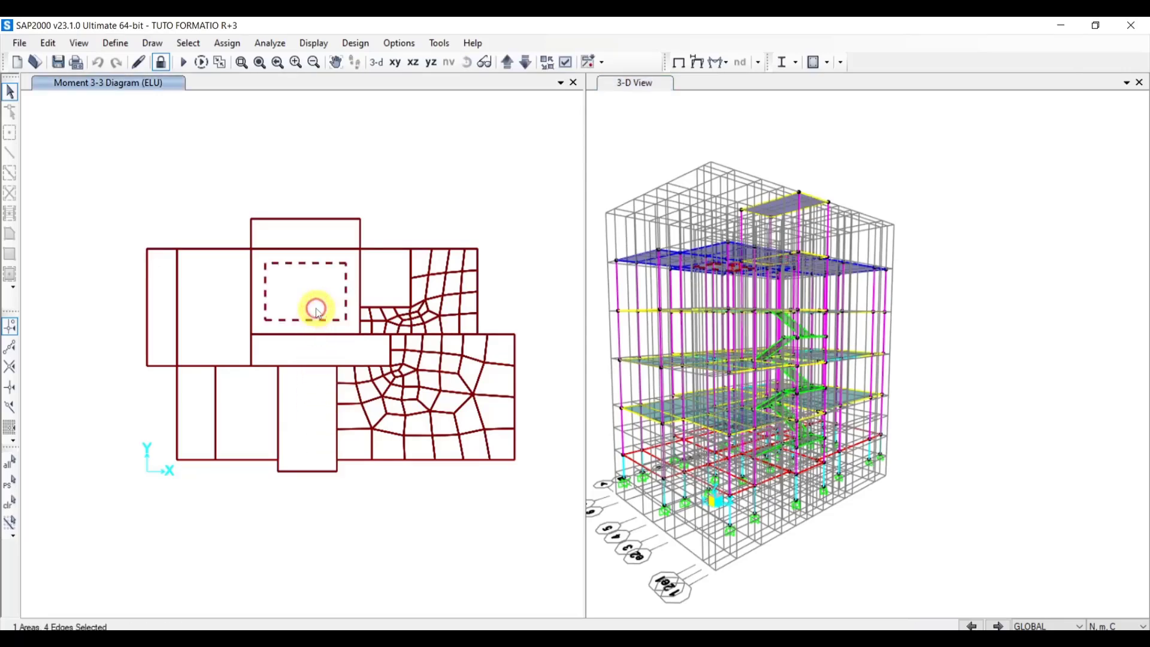
pyautogui.click(384, 270)
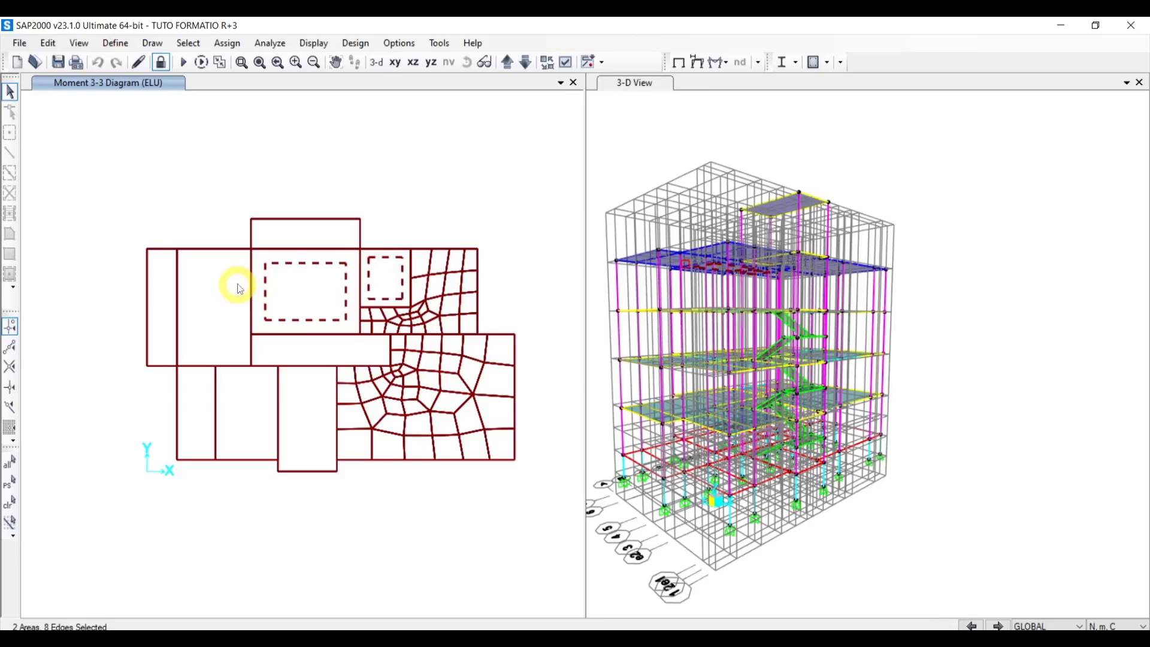
pyautogui.press('Escape')
# Examine the layout of the unmeshed panels and the two meshed slabs in the moment diagram plan
pyautogui.scroll(5, 251, 250)
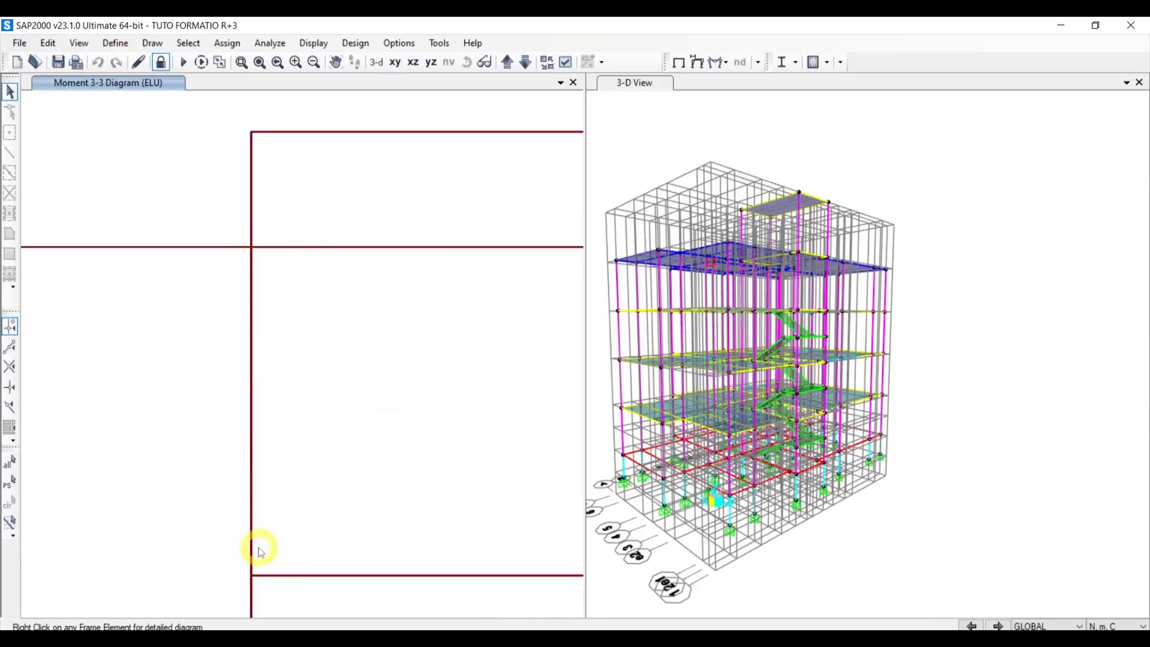
pyautogui.scroll(-3, 258, 565)
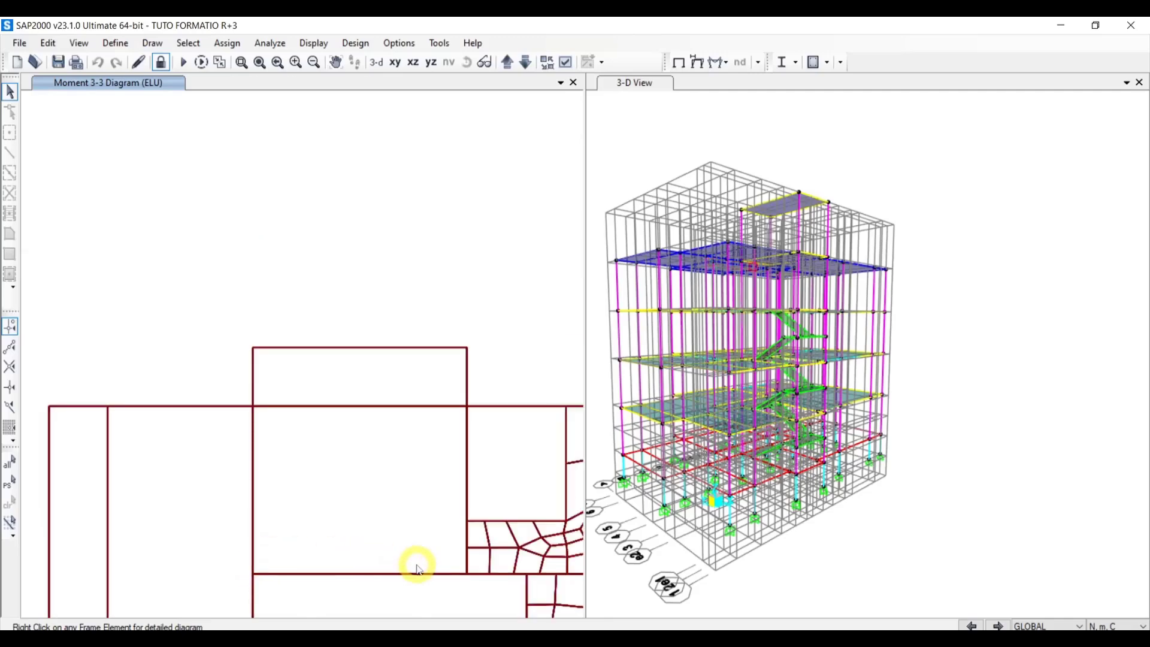
pyautogui.moveTo(418, 568); pyautogui.dragTo(323, 472, button='middle')
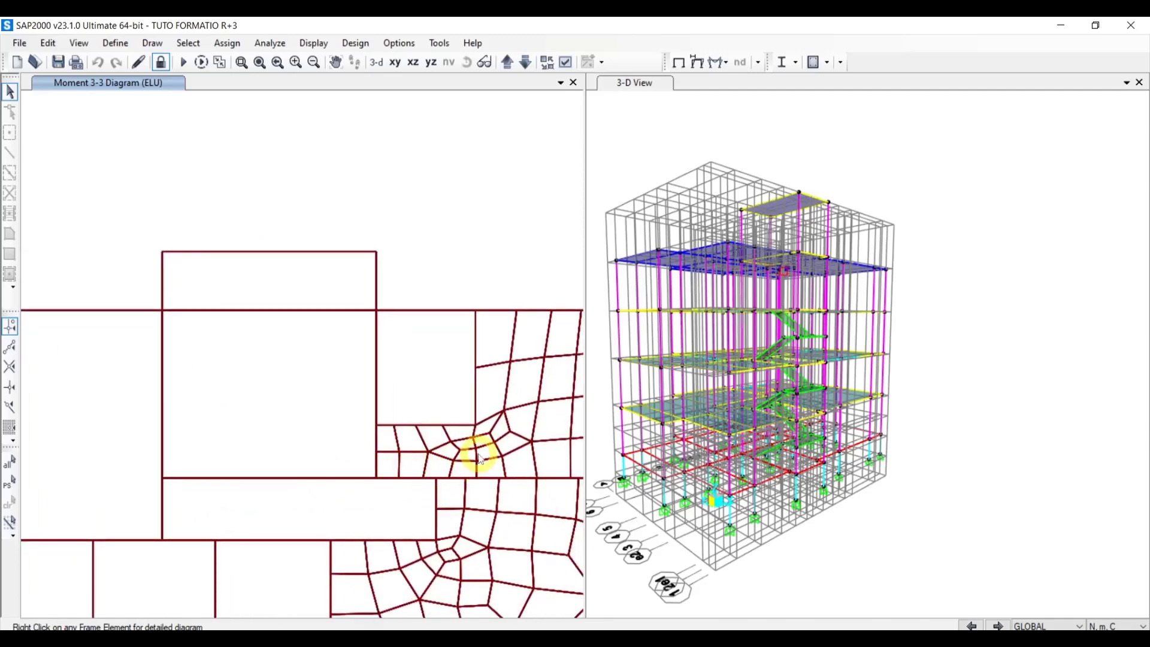
pyautogui.moveTo(481, 460); pyautogui.dragTo(418, 385, button='middle')
pyautogui.scroll(-4, 436, 487)
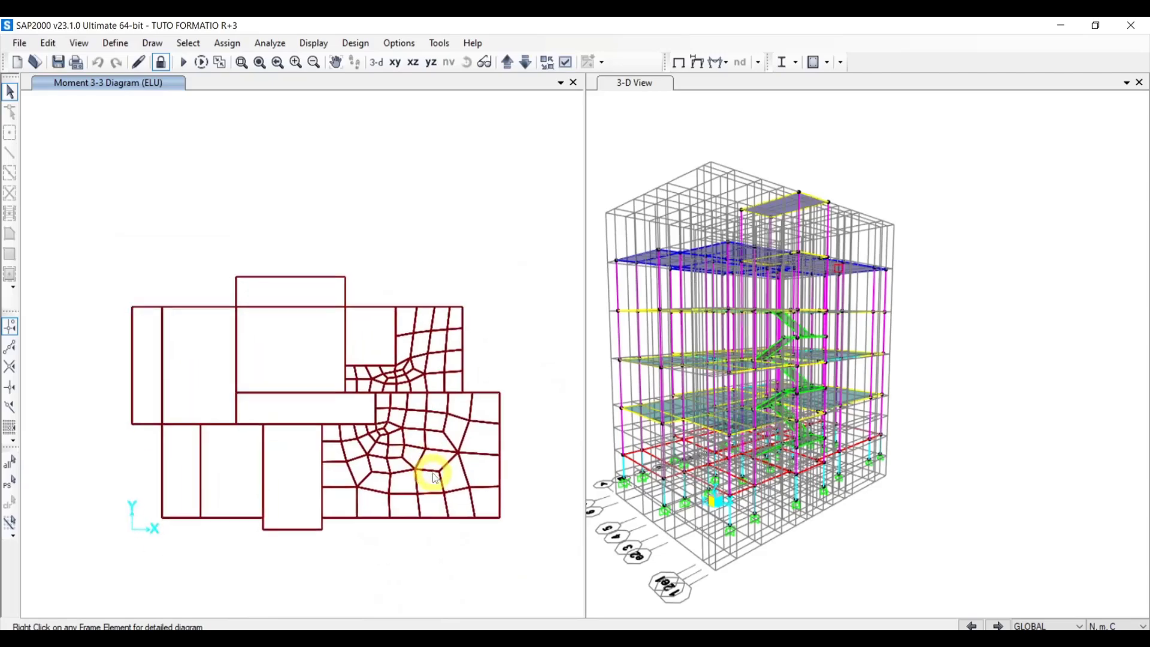
pyautogui.scroll(3, 419, 444)
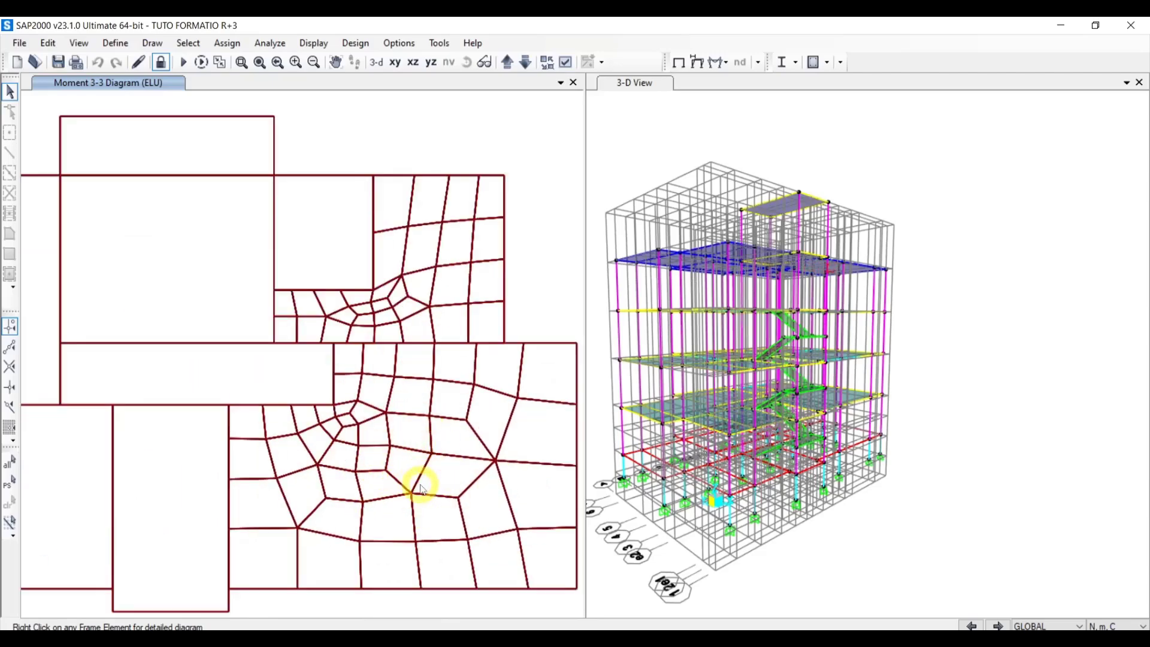
pyautogui.scroll(-3, 422, 488)
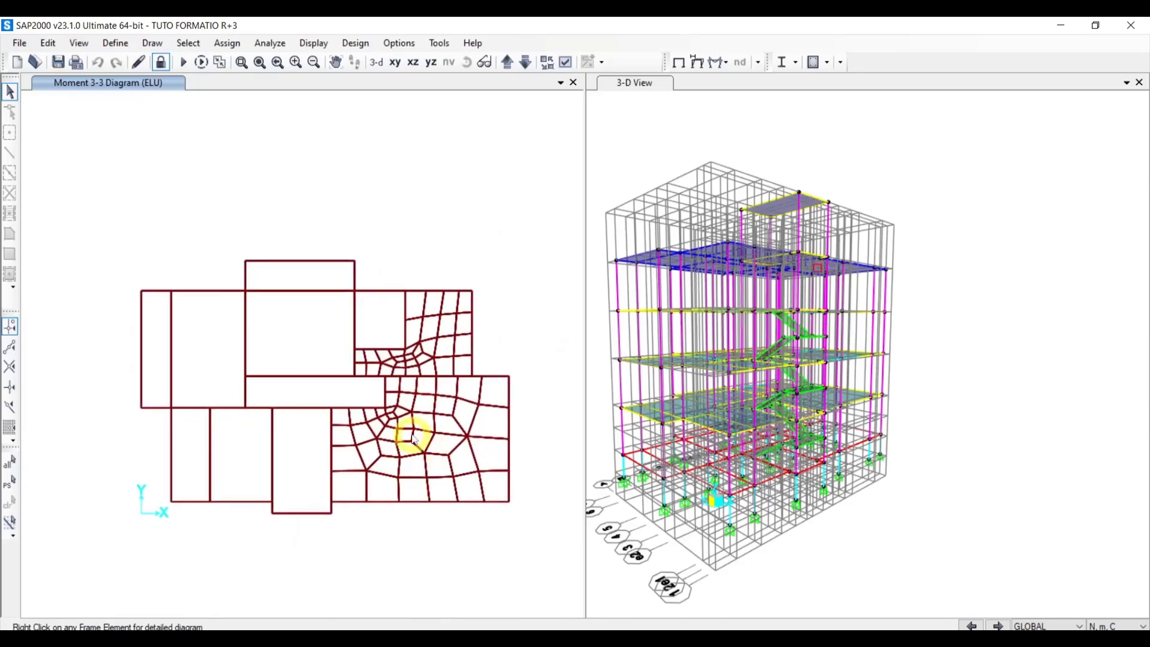
pyautogui.scroll(3, 444, 350)
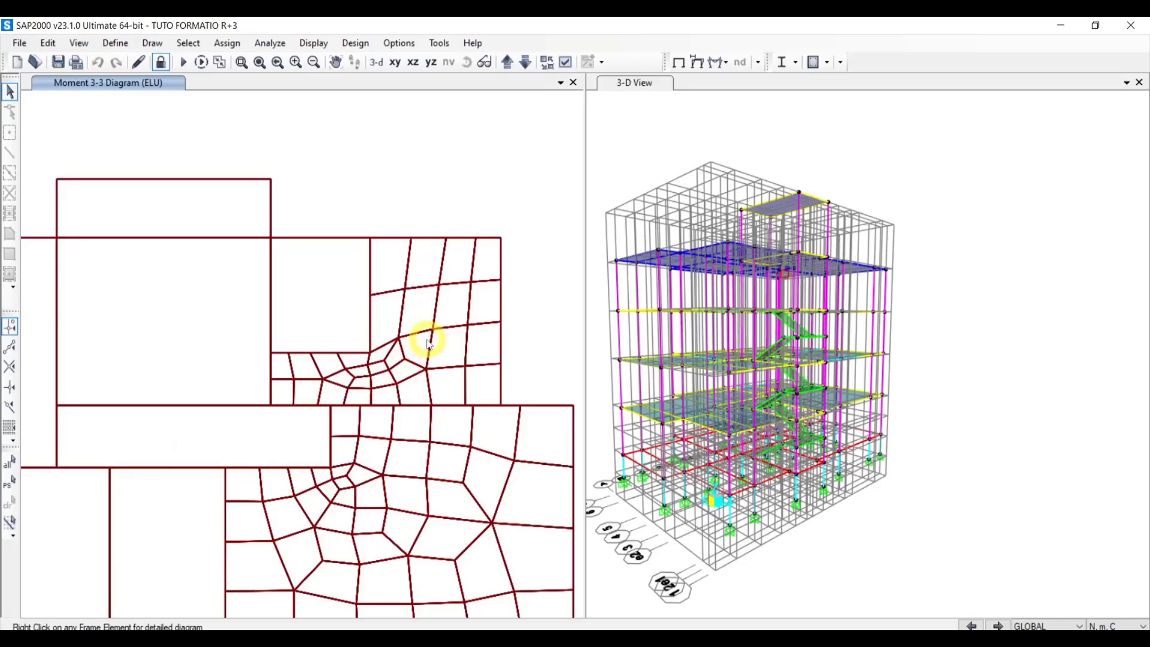
# Select the small unmeshed panel beside the L-shaped meshed slab and the projecting panel along the plan's upper edge
pyautogui.click(317, 310)
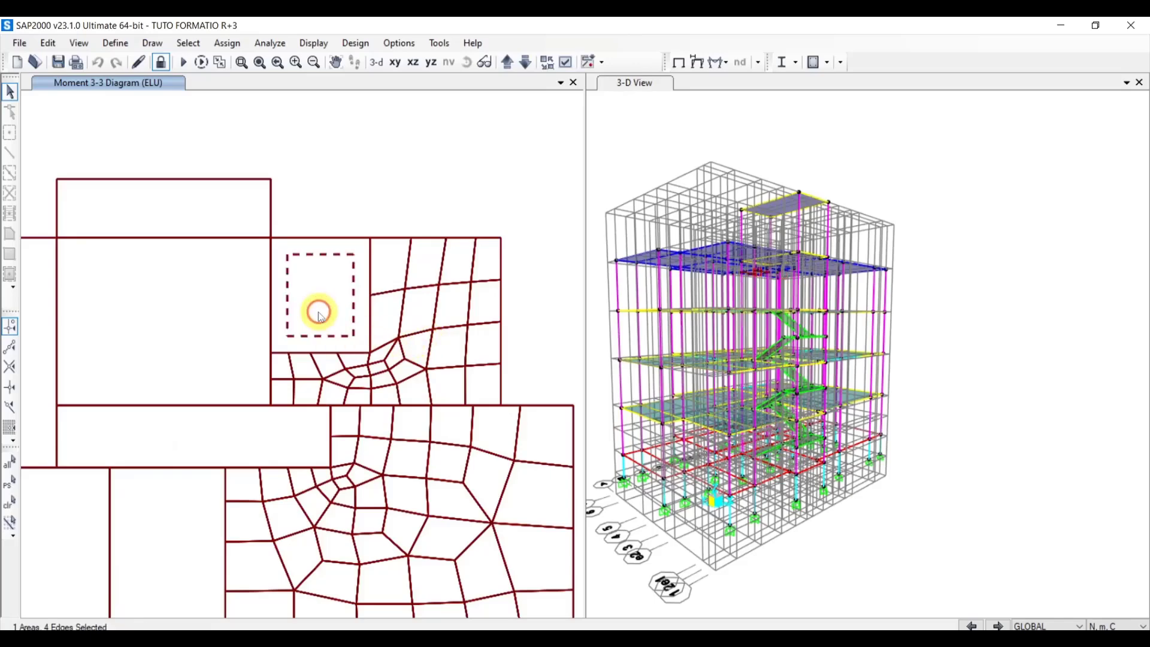
pyautogui.click(232, 220)
pyautogui.click(390, 175)
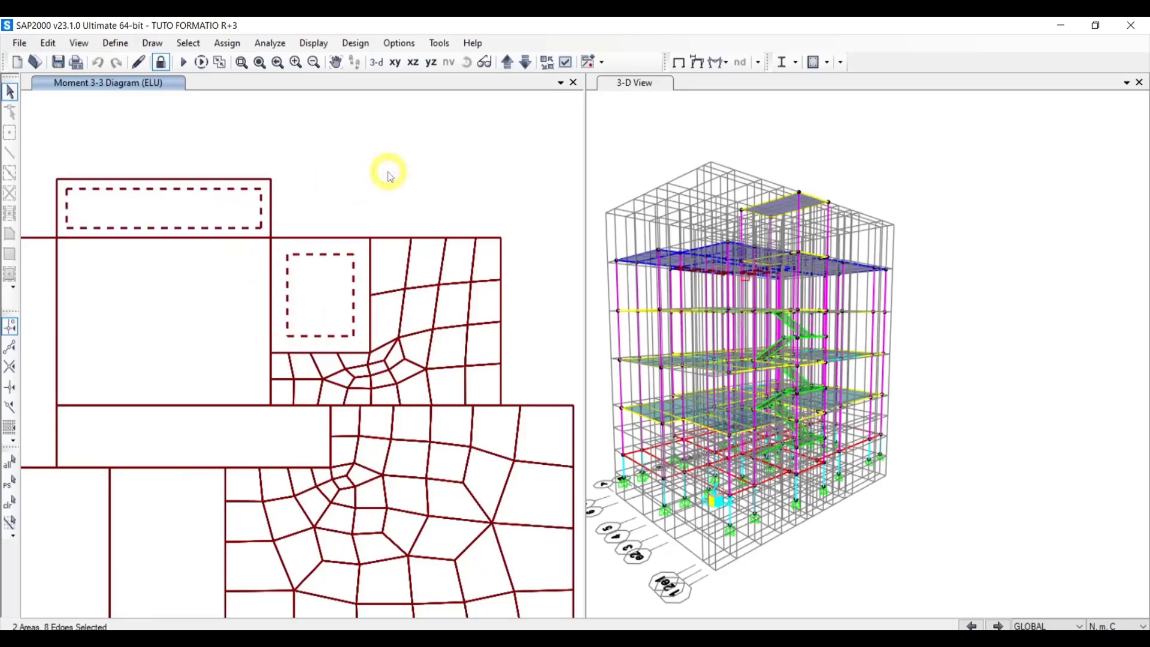
# Select the L-shaped meshed slab and the large unmeshed panel to compare their meshing and shared edges, and clear the selection
pyautogui.click(422, 353)
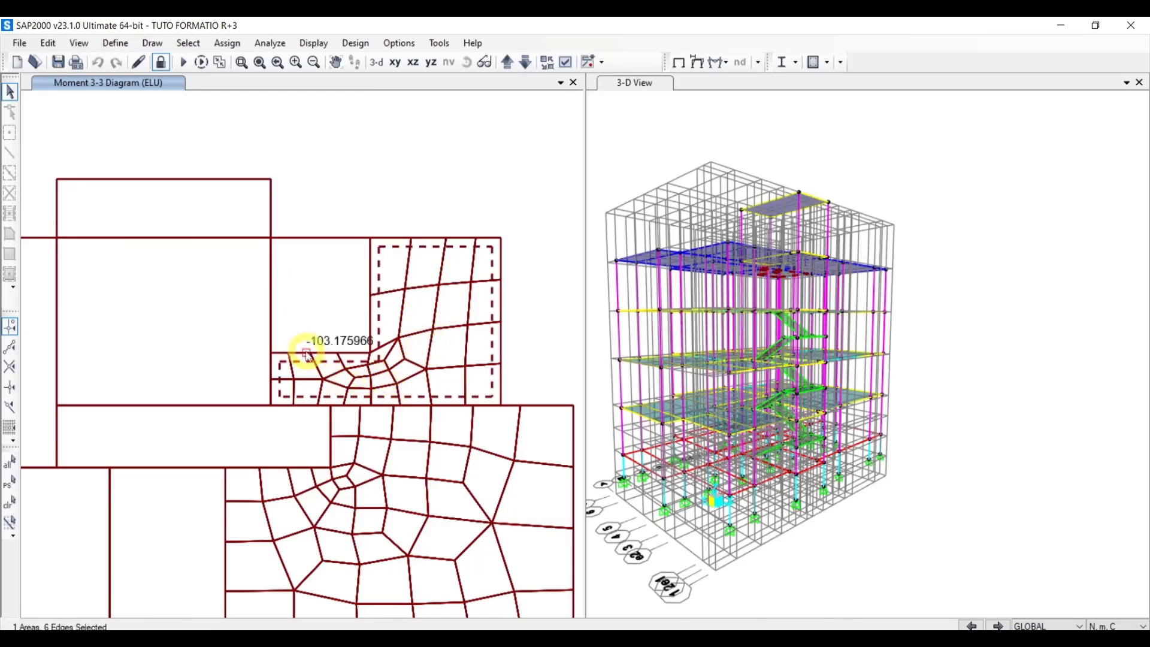
pyautogui.moveTo(415, 375); pyautogui.dragTo(413, 338)
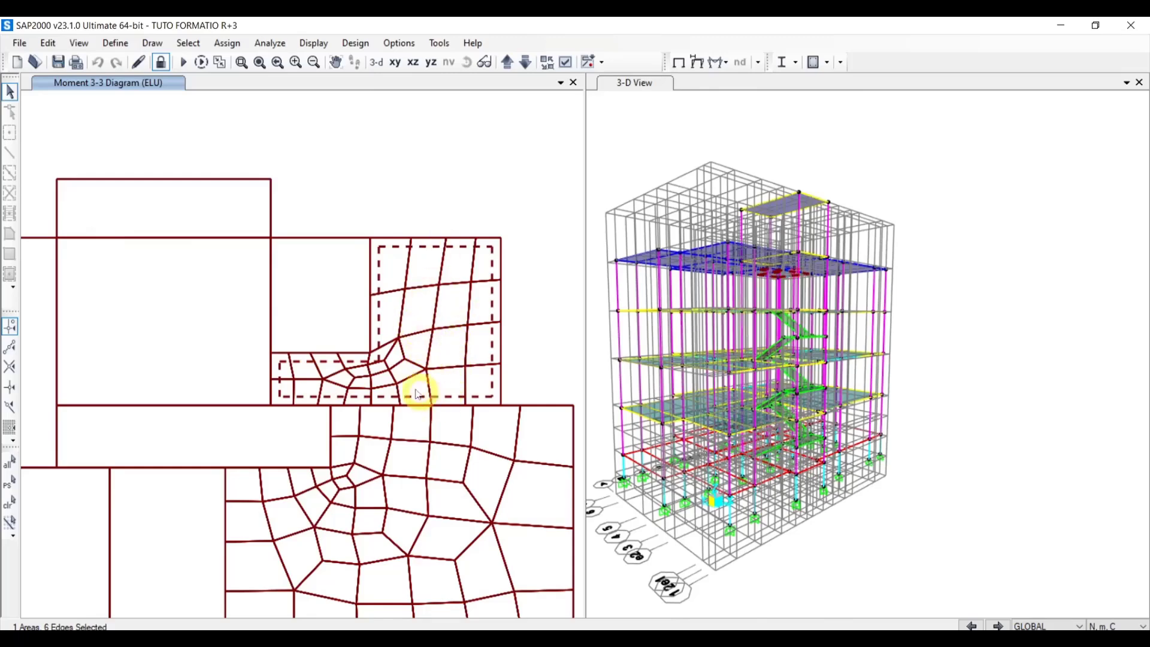
pyautogui.scroll(-2, 413, 509)
pyautogui.scroll(4, 385, 424)
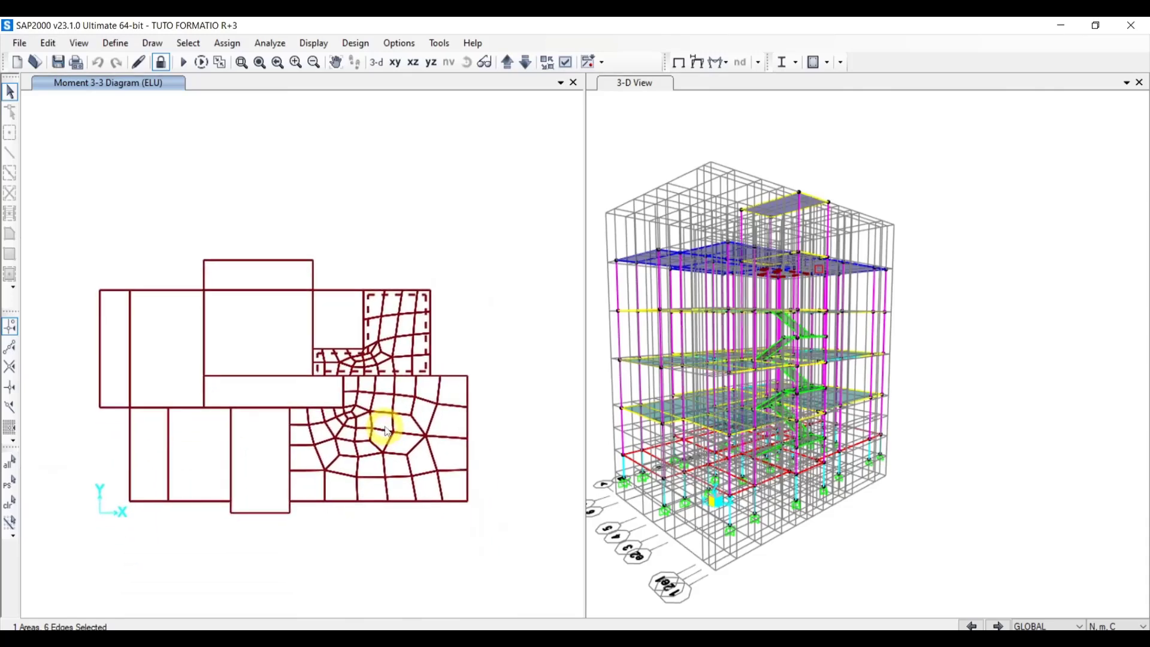
pyautogui.moveTo(359, 395); pyautogui.dragTo(359, 410)
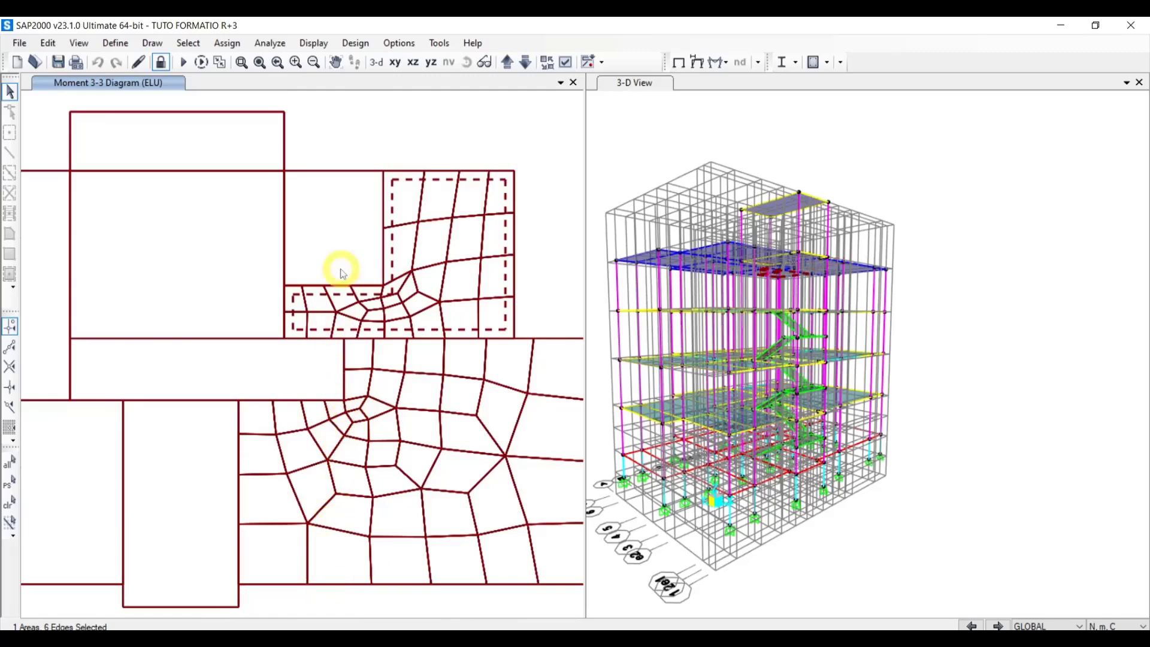
pyautogui.moveTo(379, 342)
pyautogui.moveTo(378, 343); pyautogui.dragTo(377, 322)
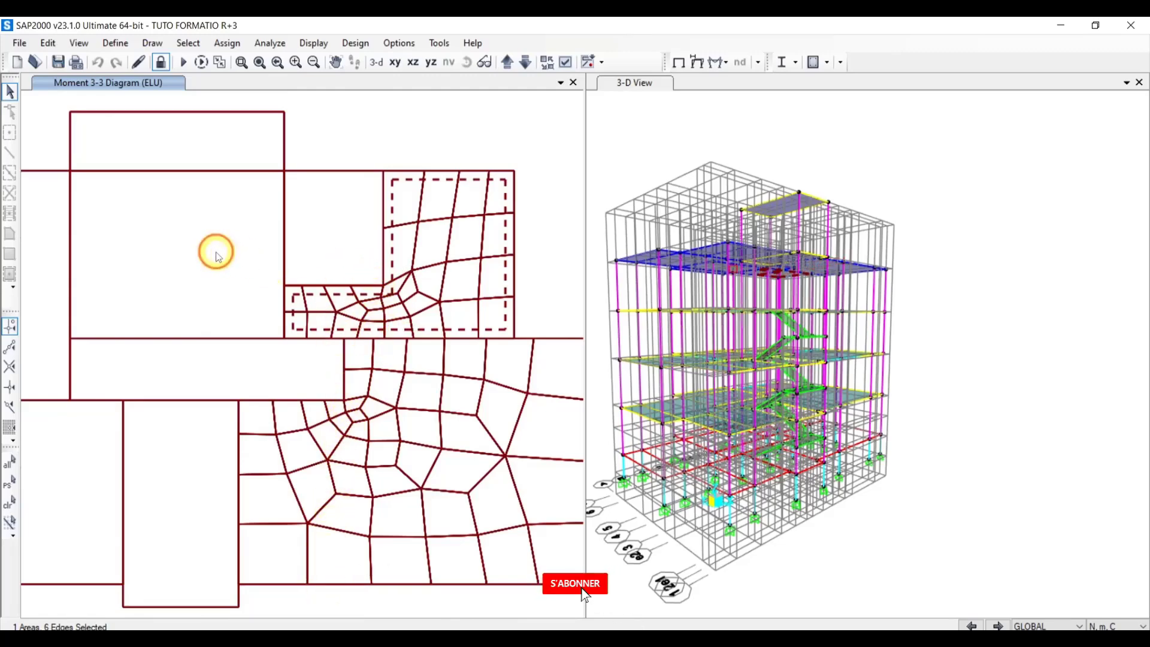
pyautogui.click(218, 257)
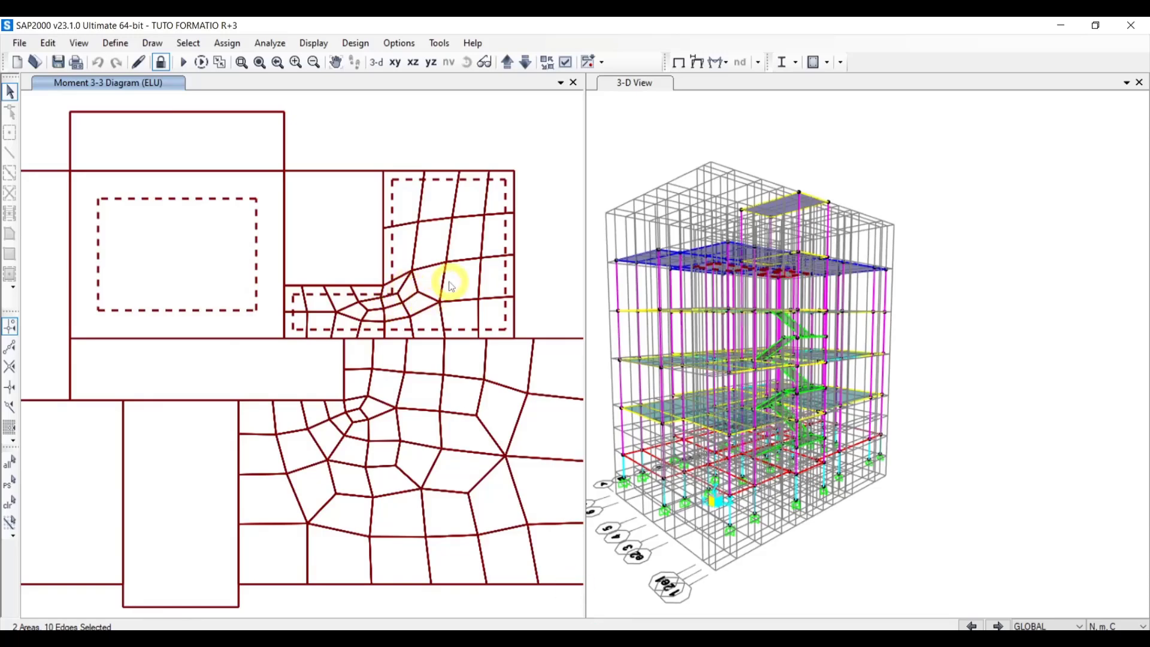
pyautogui.hotkey('ctrl', 'q')
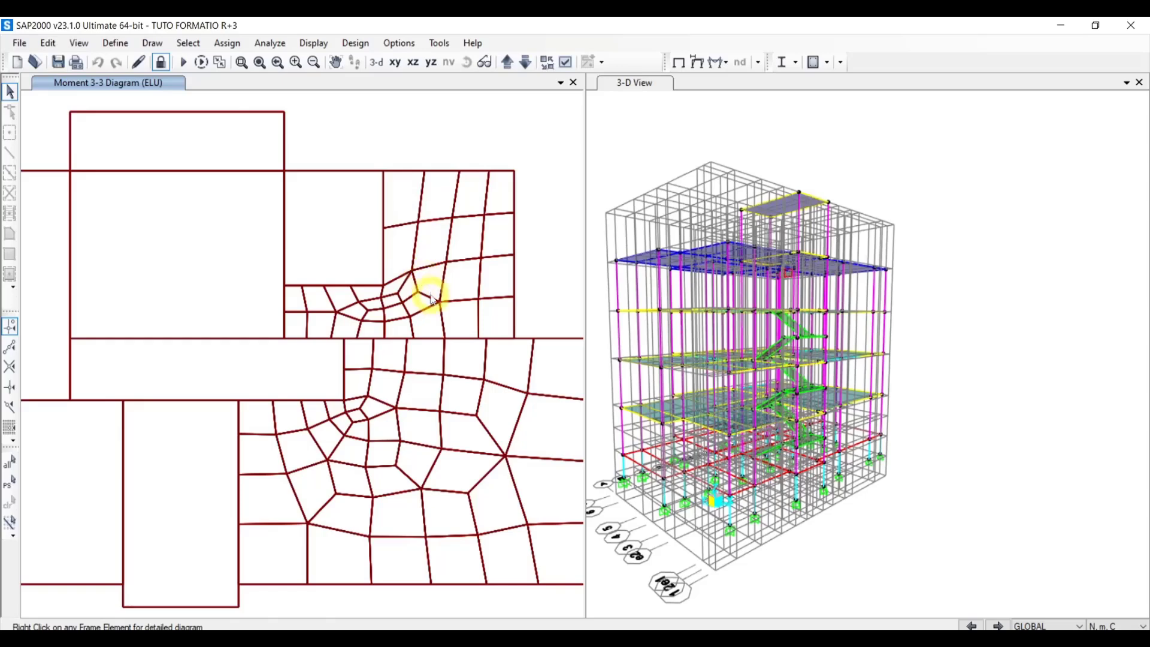
# Select the two meshed slabs and three unmeshed panels across the plan for comparison, and clear the selection
pyautogui.click(423, 280)
pyautogui.click(437, 452)
pyautogui.scroll(-2, 436, 453)
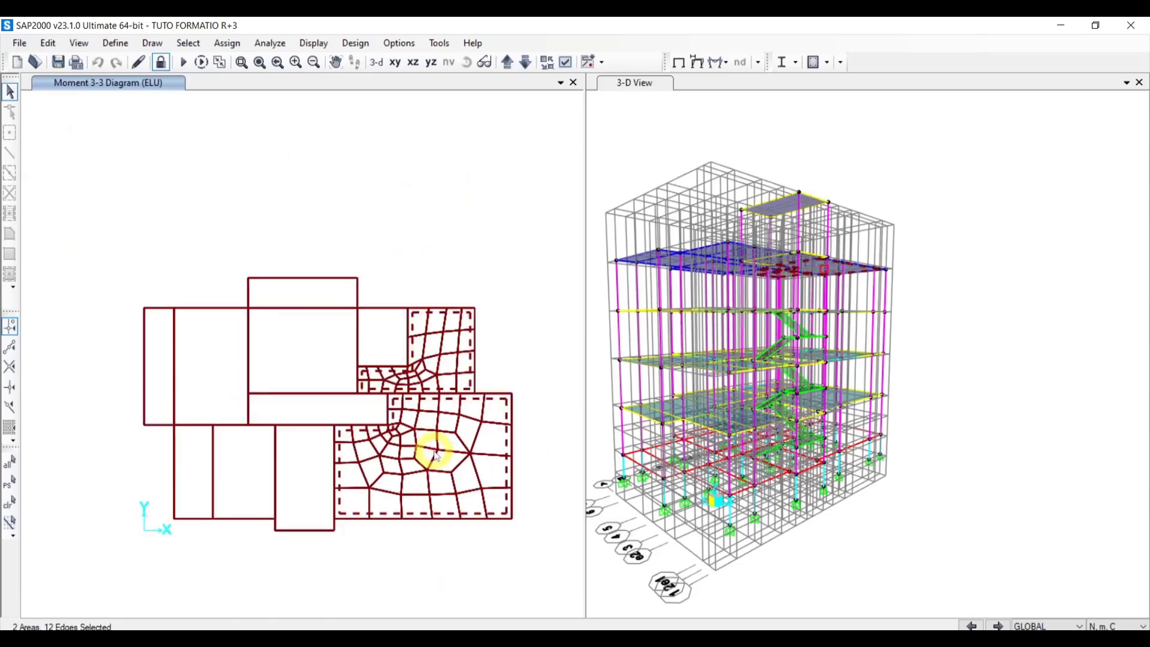
pyautogui.click(307, 452)
pyautogui.click(309, 397)
pyautogui.click(289, 333)
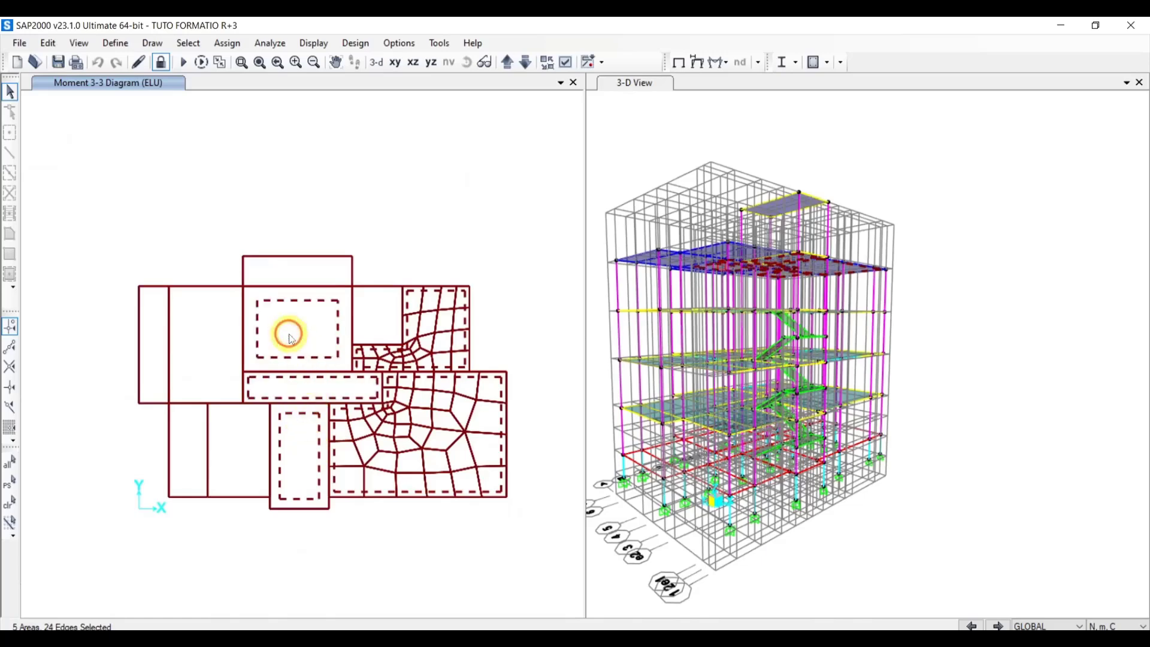
pyautogui.hotkey('ctrl', 'q')
# Single out only the two adjoining meshed slabs in the plan, compare them with the unmeshed panels, and clear the selection
pyautogui.moveTo(378, 405); pyautogui.dragTo(422, 398, button='middle')
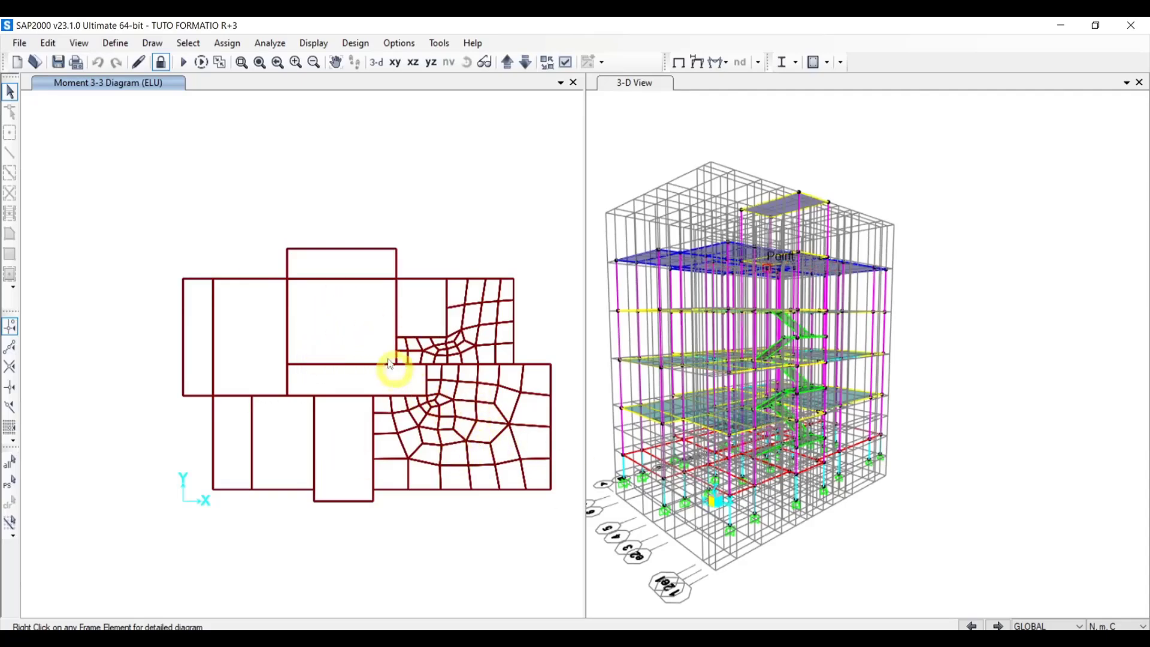
pyautogui.scroll(2, 457, 341)
pyautogui.click(488, 361)
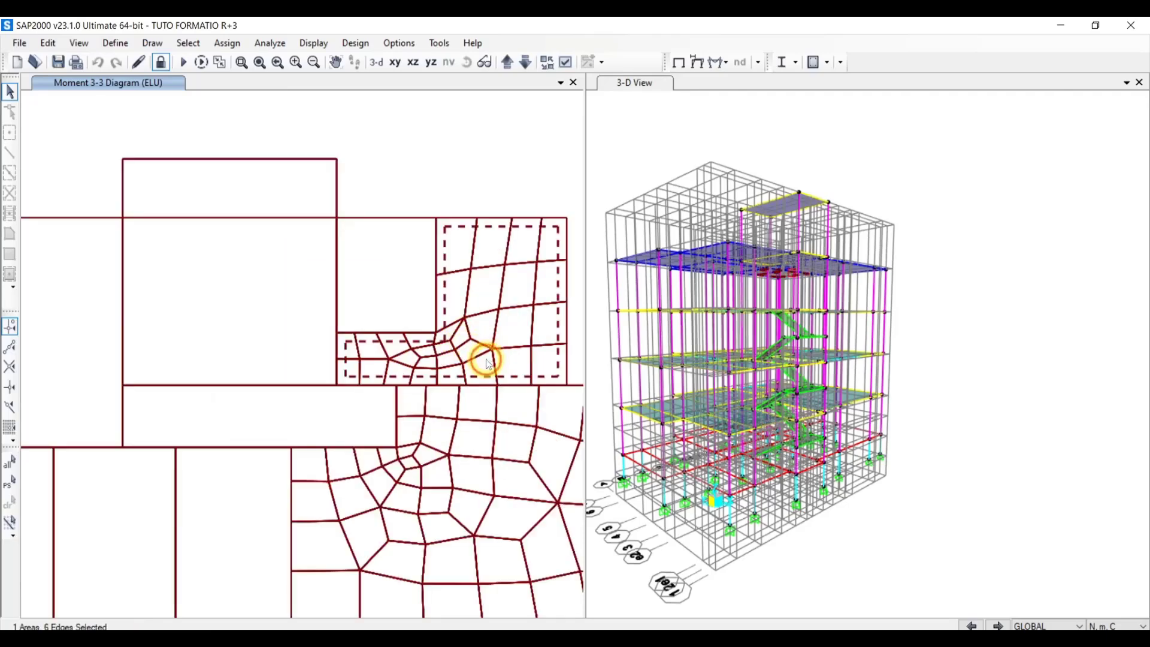
pyautogui.click(477, 479)
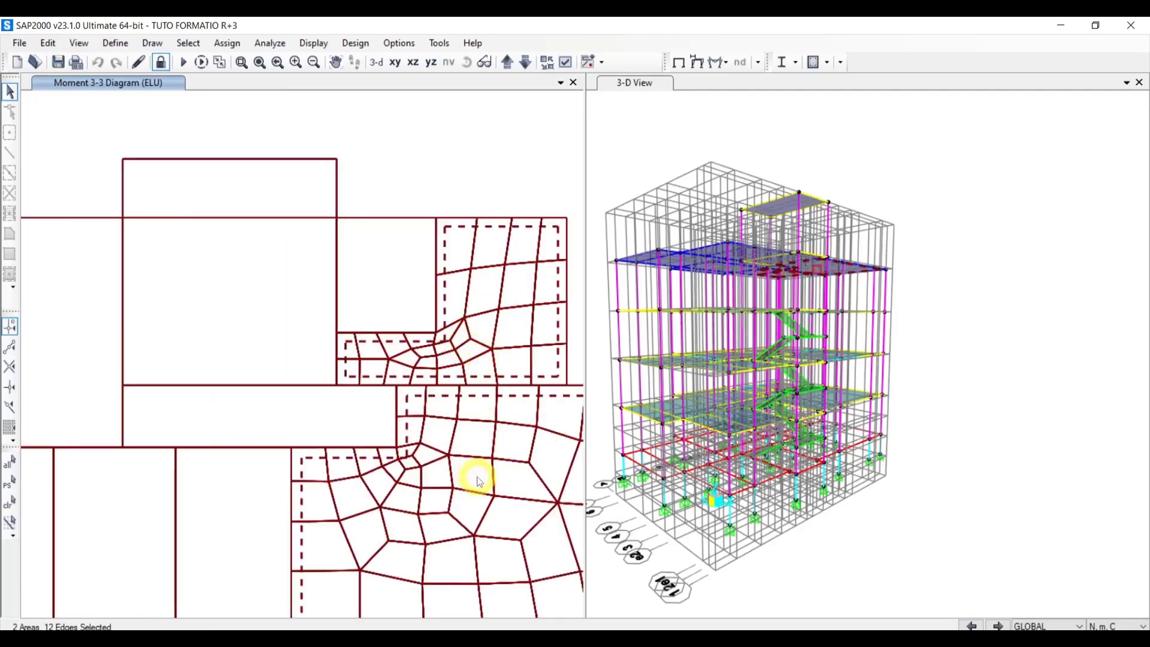
pyautogui.scroll(-10, 479, 481)
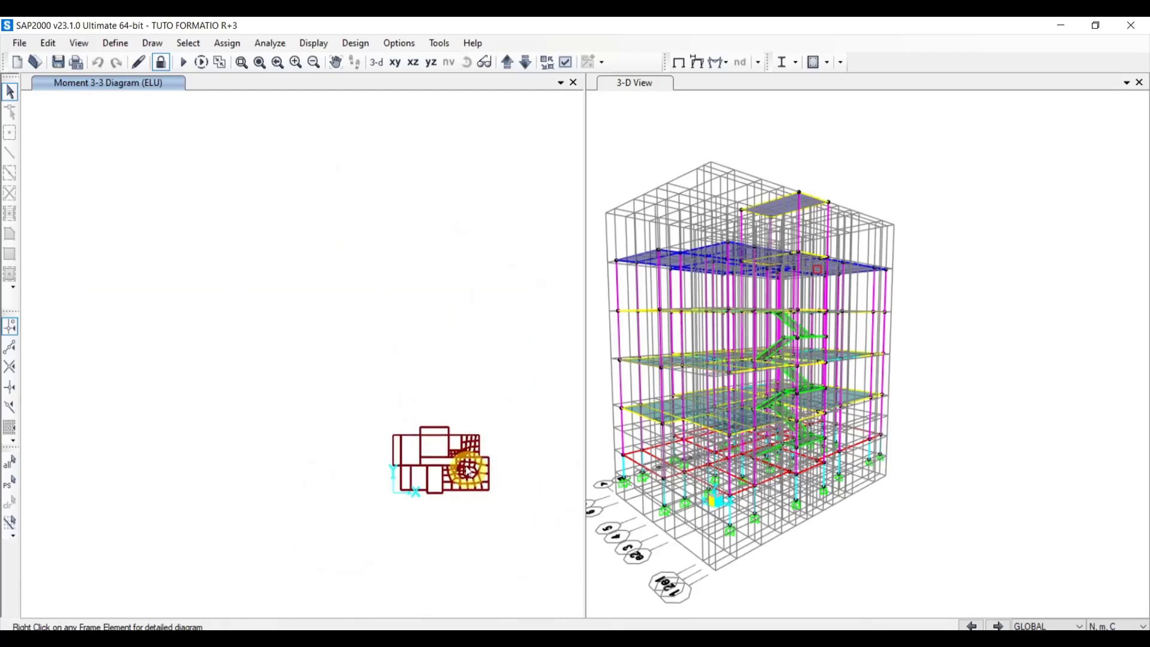
pyautogui.scroll(5, 465, 454)
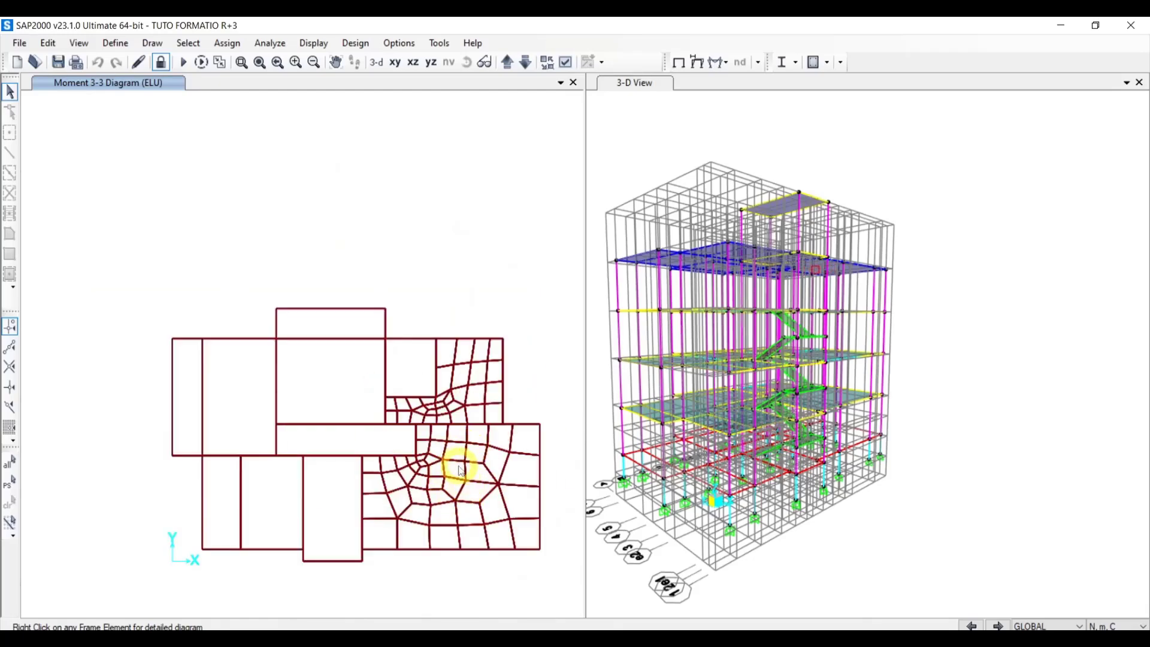
pyautogui.click(464, 442)
pyautogui.click(478, 400)
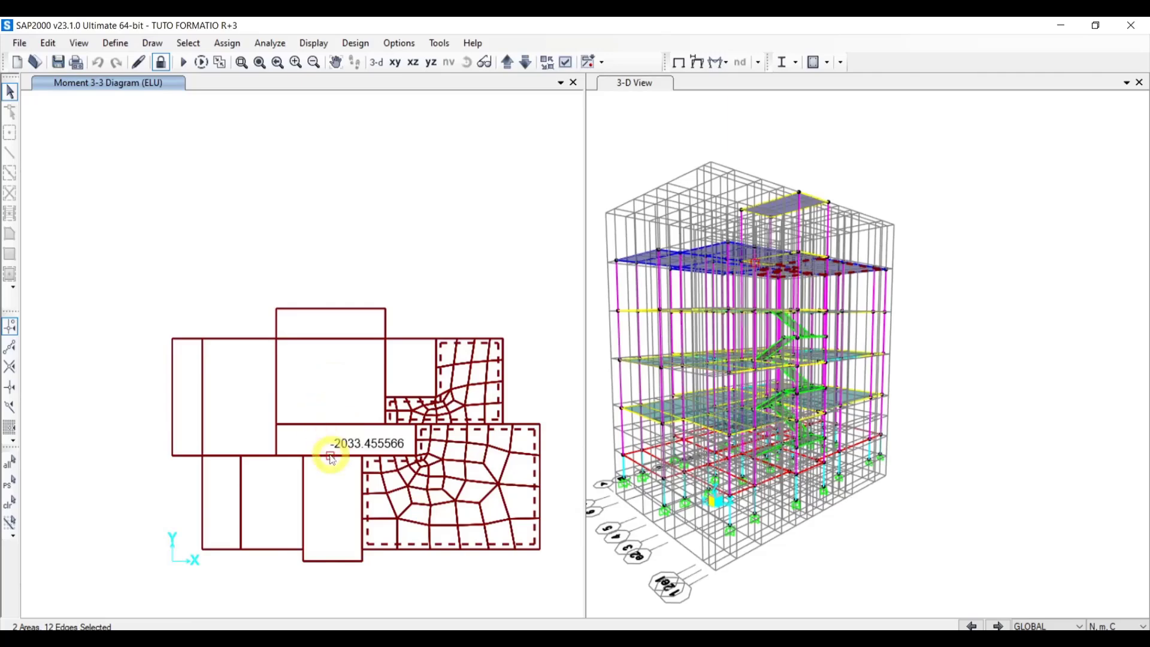
pyautogui.hotkey('ctrl', 'q')
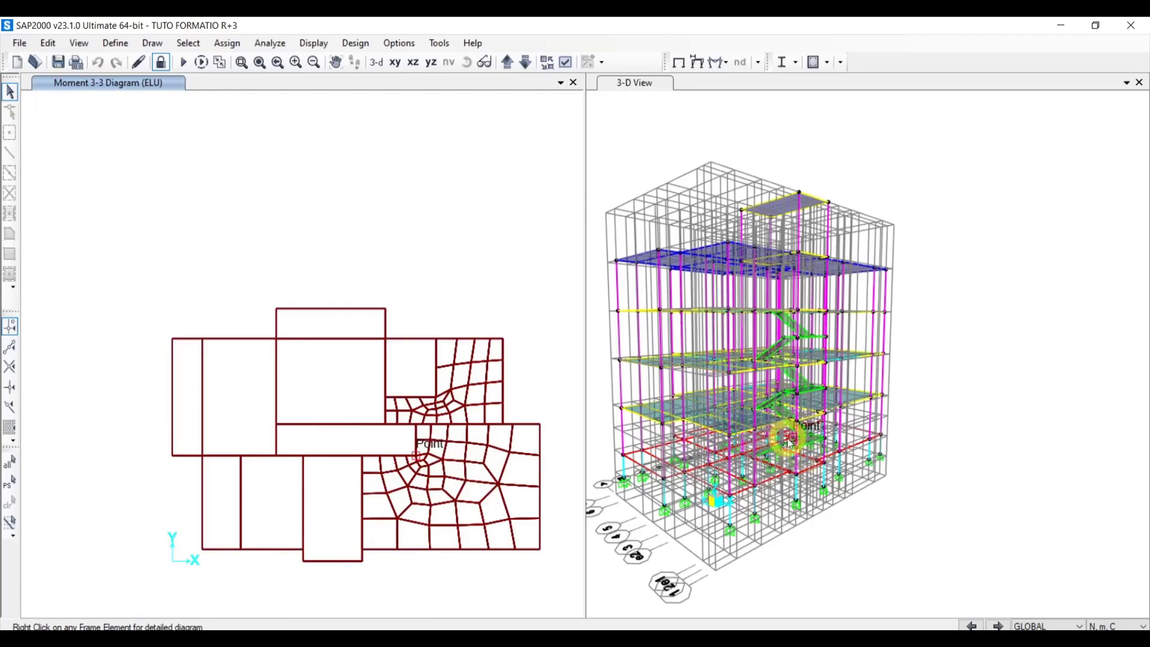
# Examine the staircase landings in the 3D model and how their corner points connect to the surrounding columns
pyautogui.keyDown('shift'); pyautogui.moveTo(791, 444); pyautogui.dragTo(870, 473, button='middle'); pyautogui.keyUp('shift')
pyautogui.scroll(3, 805, 437)
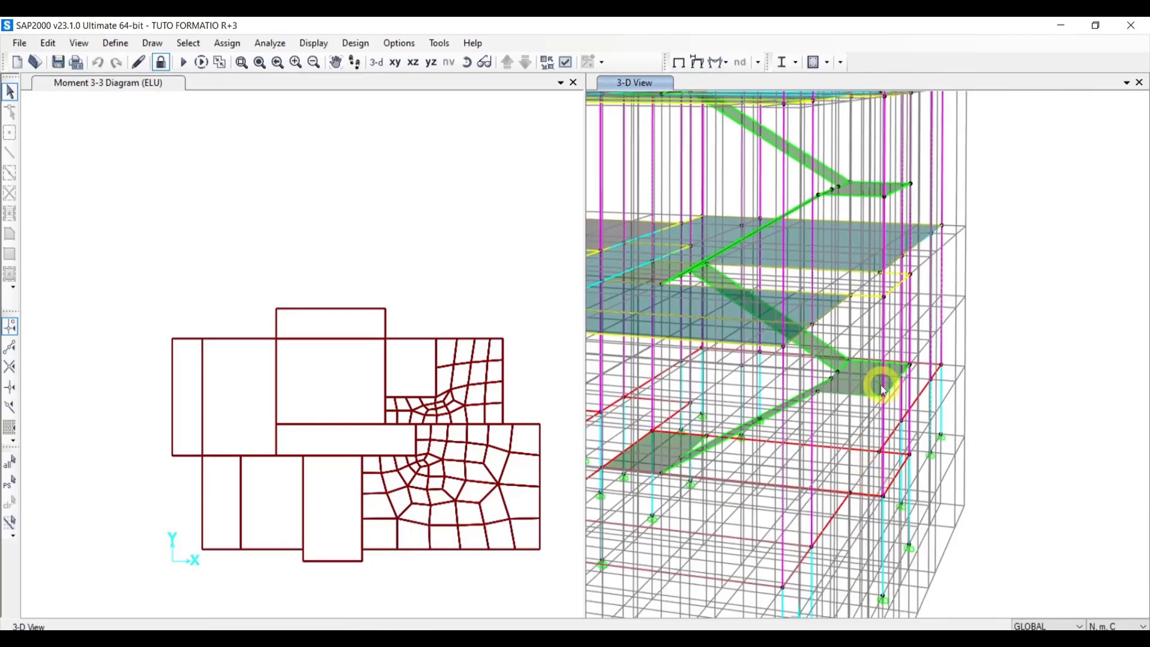
pyautogui.scroll(2, 896, 383)
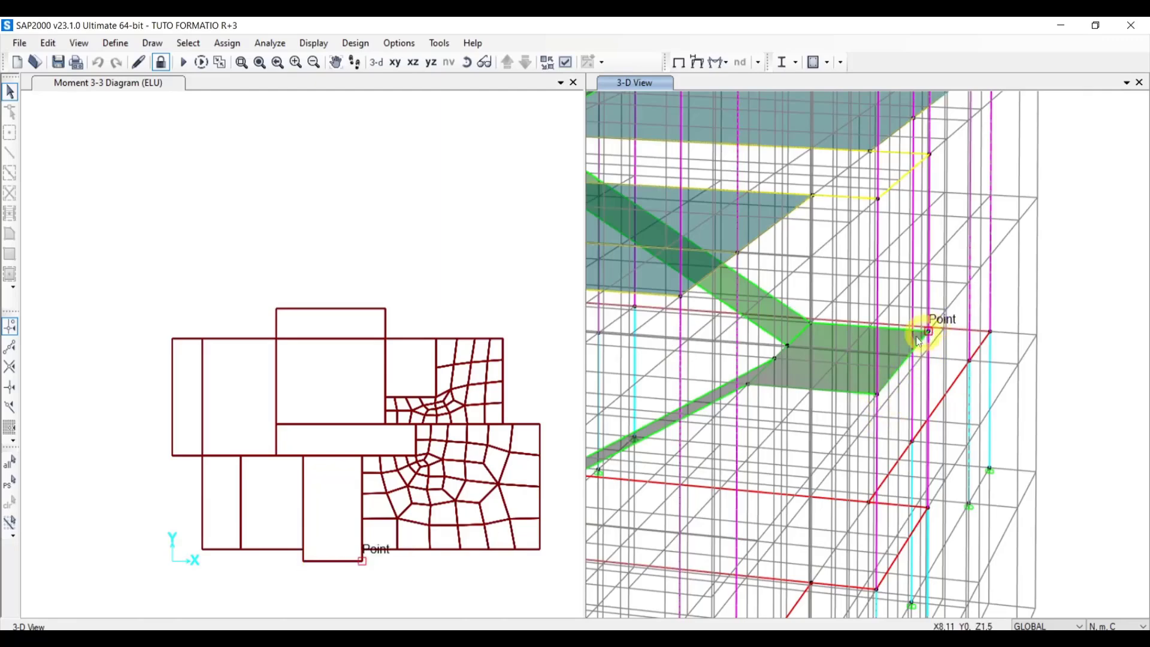
pyautogui.scroll(-2, 927, 345)
pyautogui.moveTo(925, 345); pyautogui.dragTo(905, 388, button='middle')
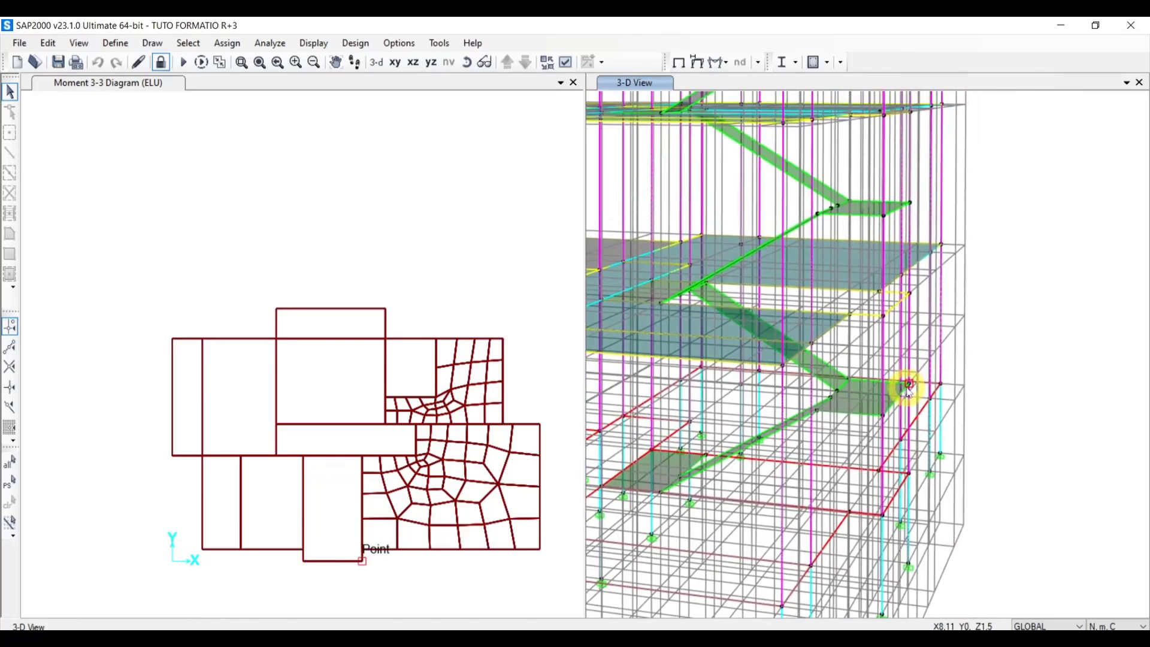
pyautogui.moveTo(885, 224); pyautogui.dragTo(886, 367, button='middle')
pyautogui.scroll(-3, 903, 258)
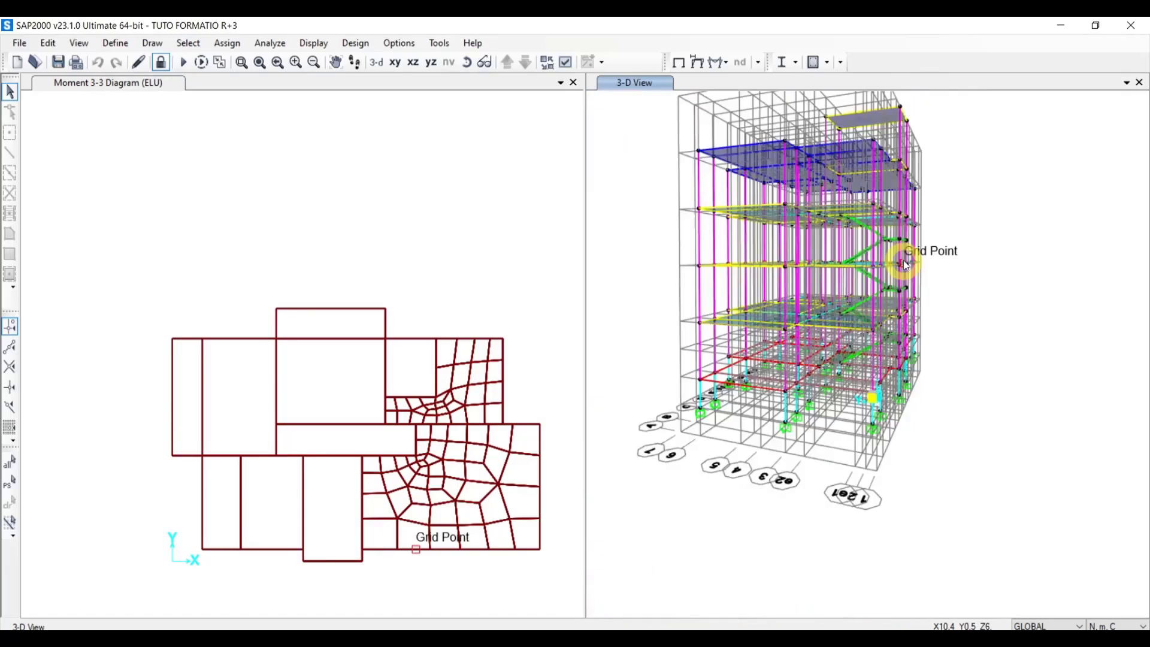
pyautogui.scroll(3, 903, 258)
pyautogui.scroll(-2, 913, 254)
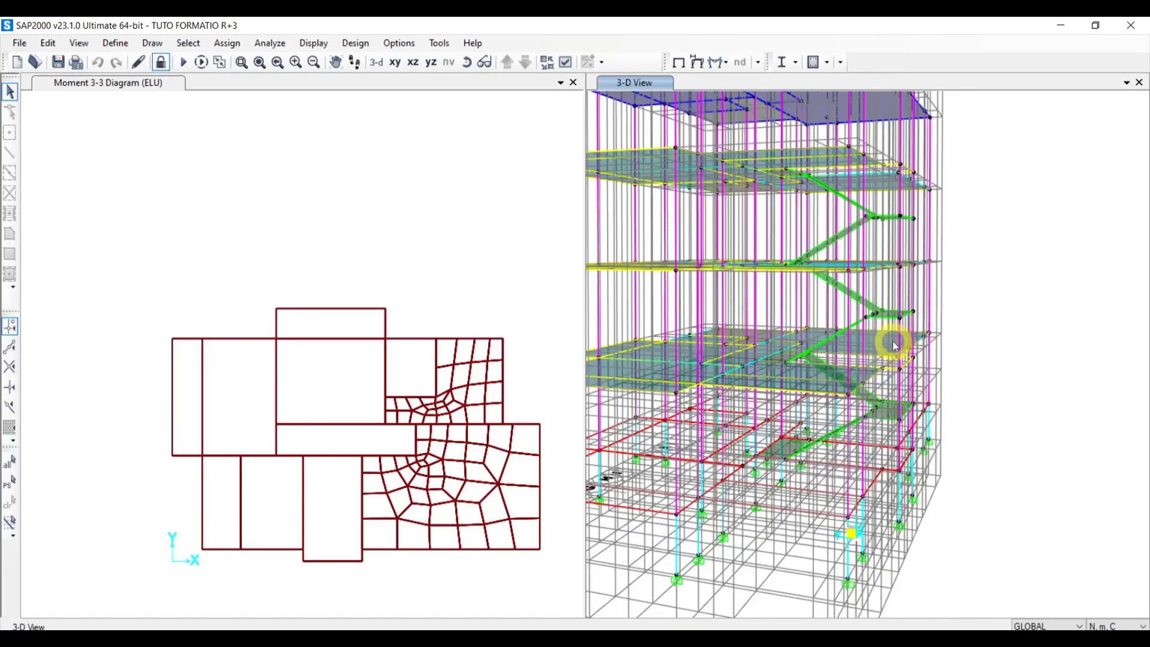
# Inspect the stair flights and landings from the ground up, including their connections to the floor slabs and beams
pyautogui.keyDown('shift'); pyautogui.moveTo(886, 344); pyautogui.dragTo(872, 388, button='middle'); pyautogui.keyUp('shift')
pyautogui.scroll(3, 863, 389)
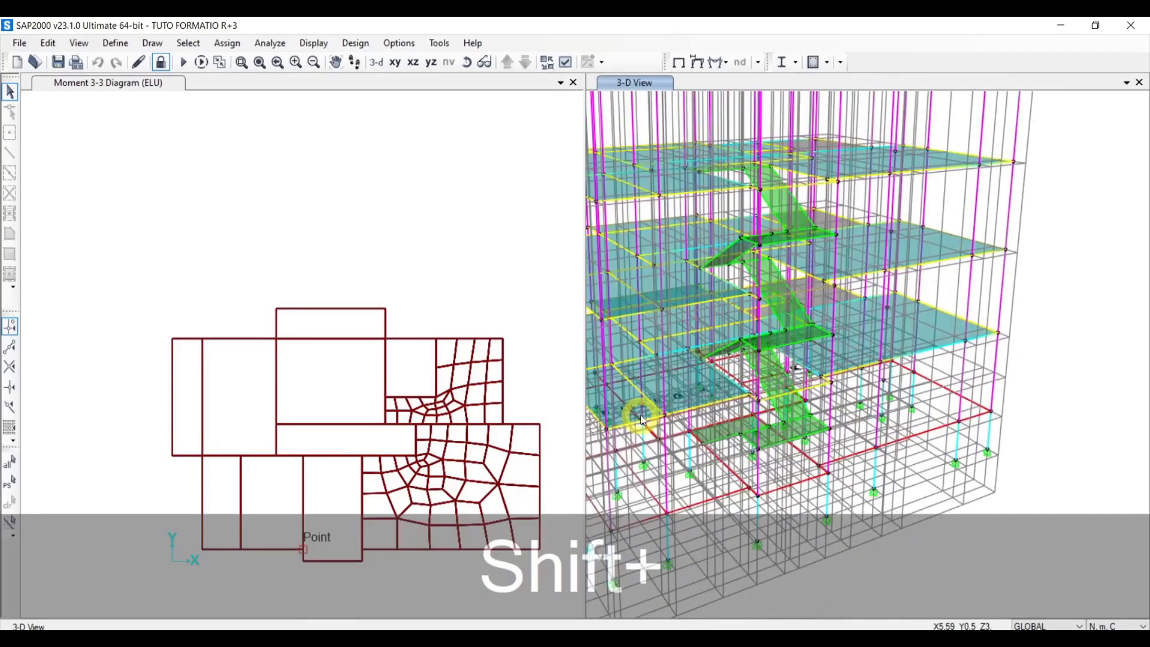
pyautogui.scroll(2, 732, 335)
pyautogui.scroll(3, 809, 303)
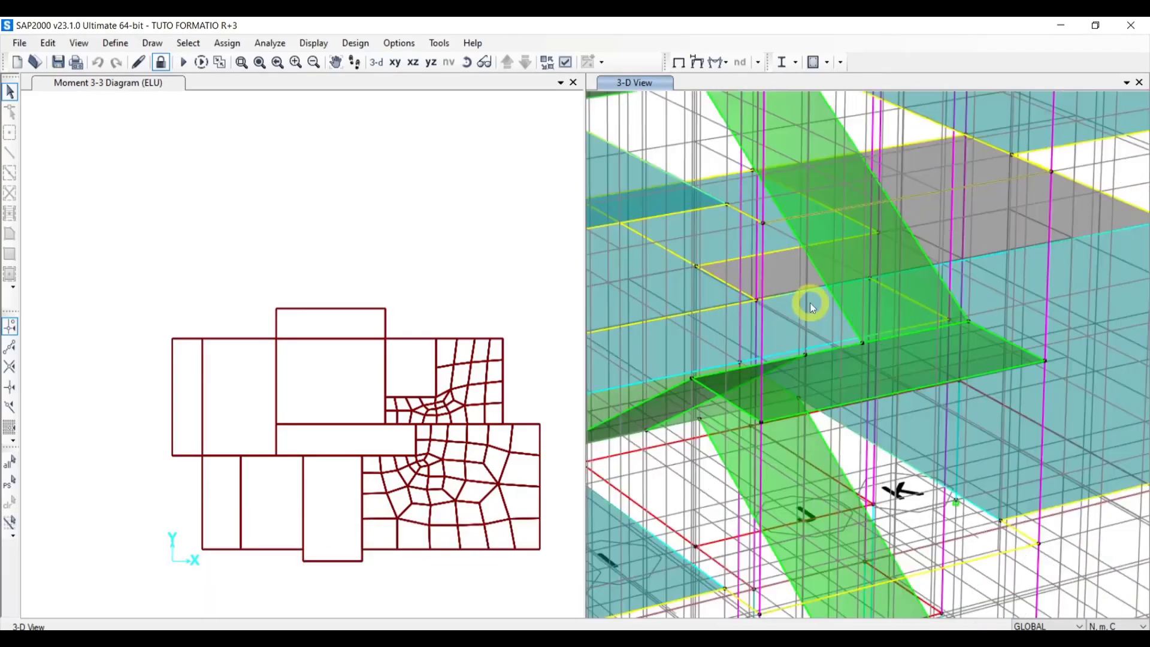
pyautogui.scroll(-5, 834, 376)
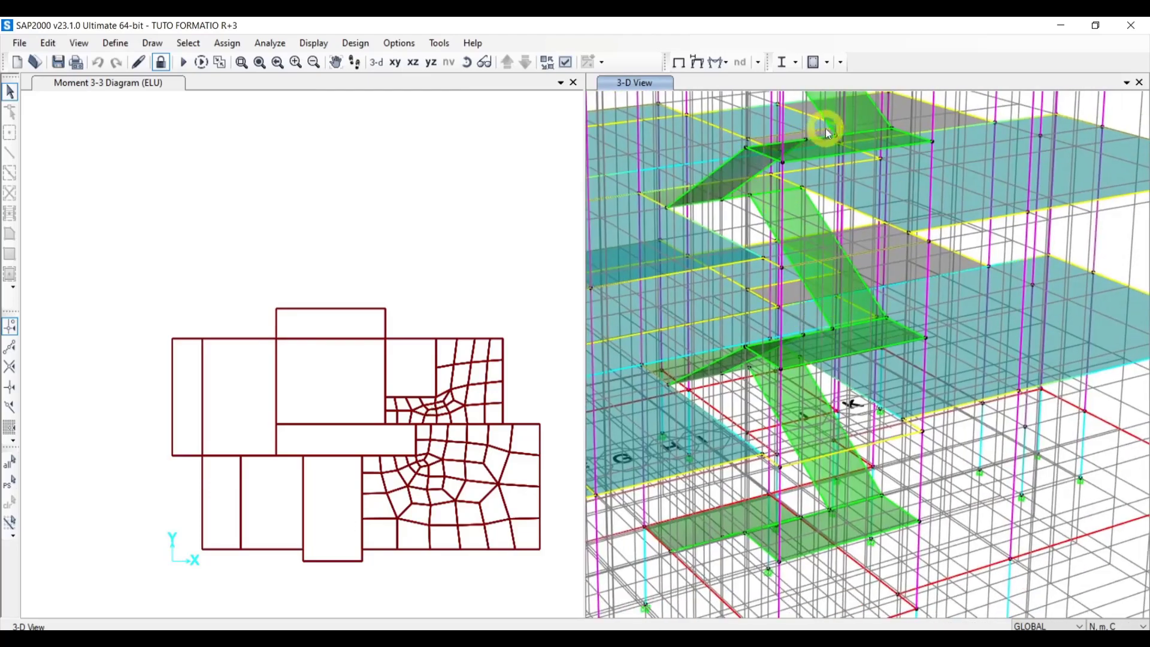
pyautogui.scroll(-4, 834, 224)
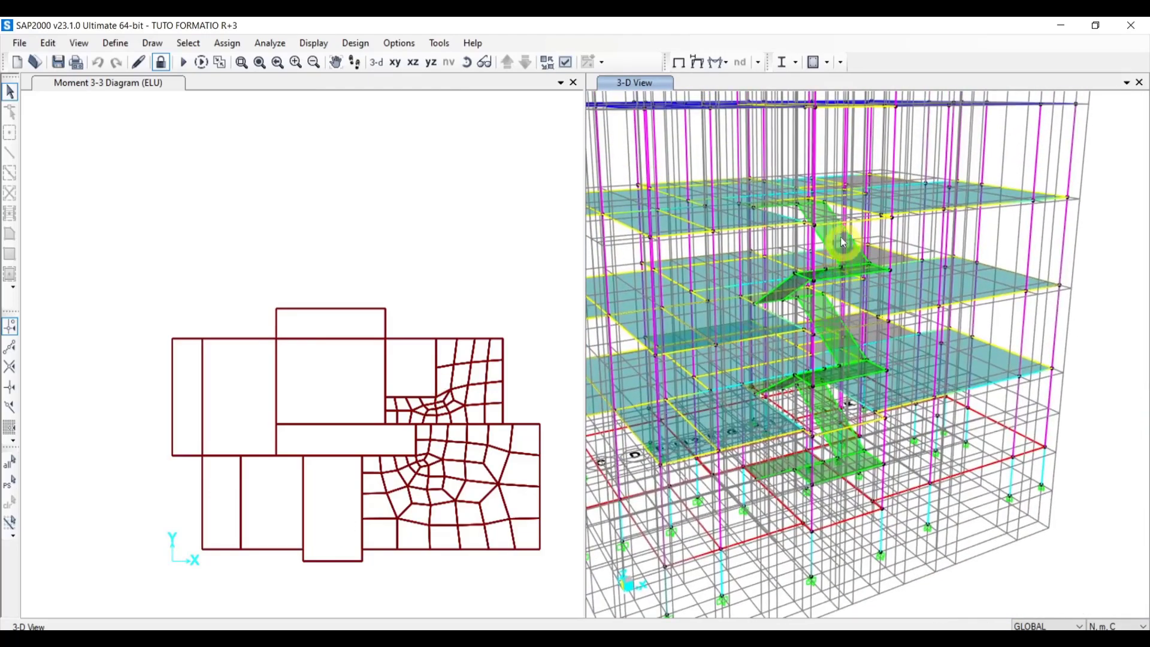
pyautogui.scroll(3, 835, 437)
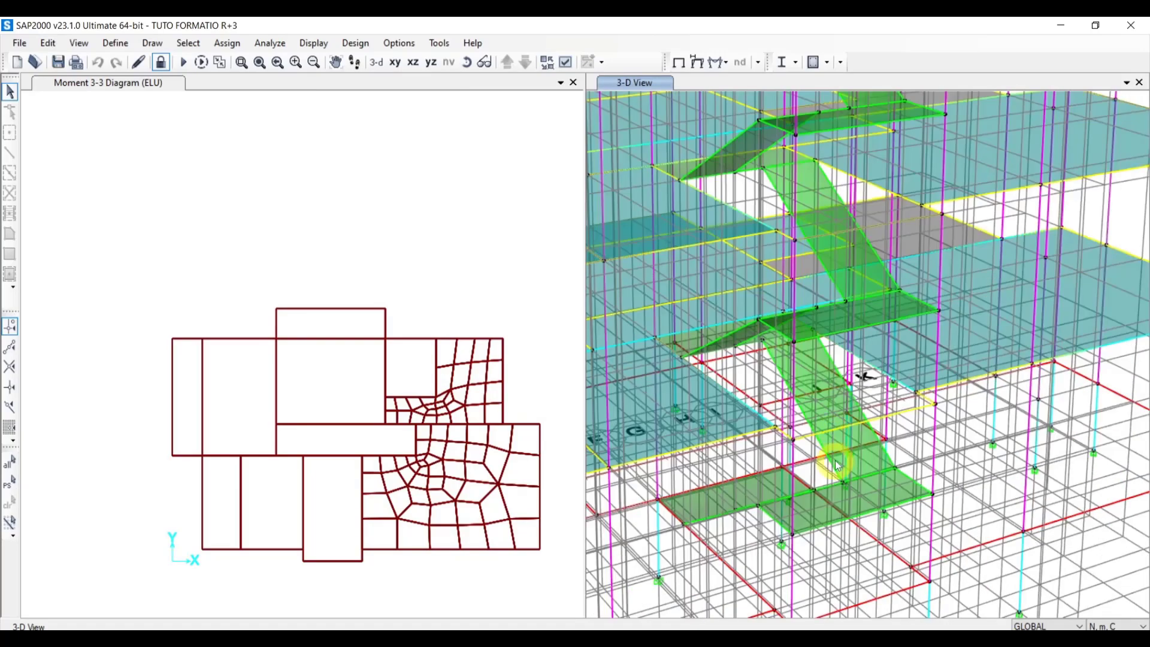
pyautogui.moveTo(836, 465); pyautogui.dragTo(882, 443, button='middle')
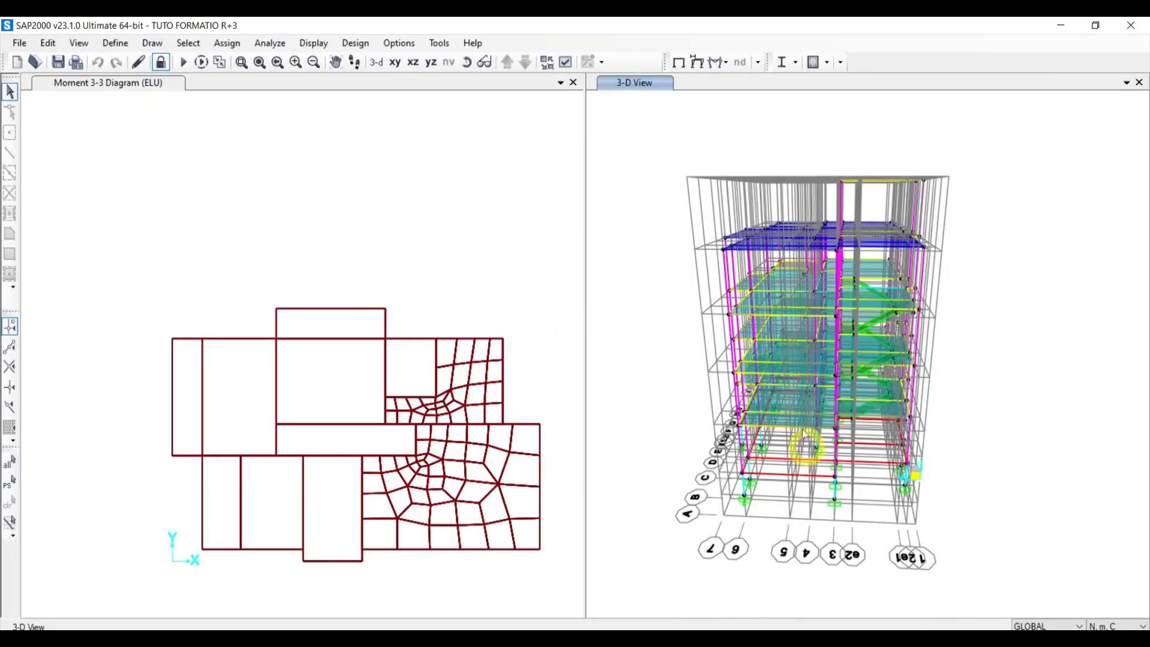
# Run the concrete design/check of the structure
pyautogui.click(828, 63)
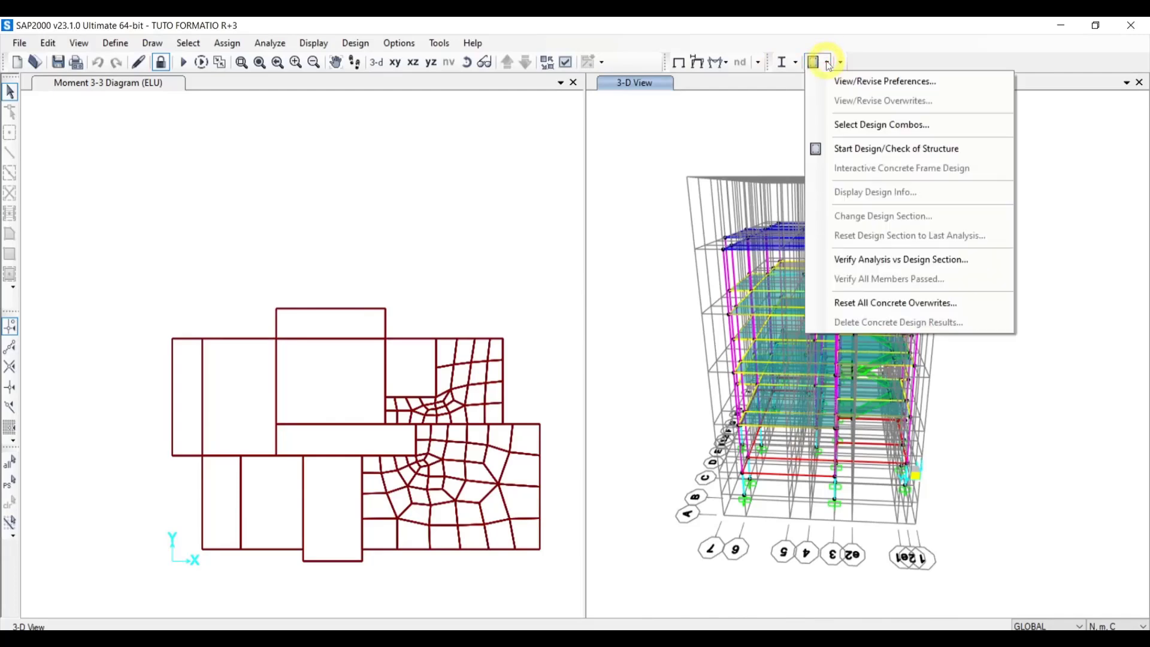
pyautogui.click(809, 65)
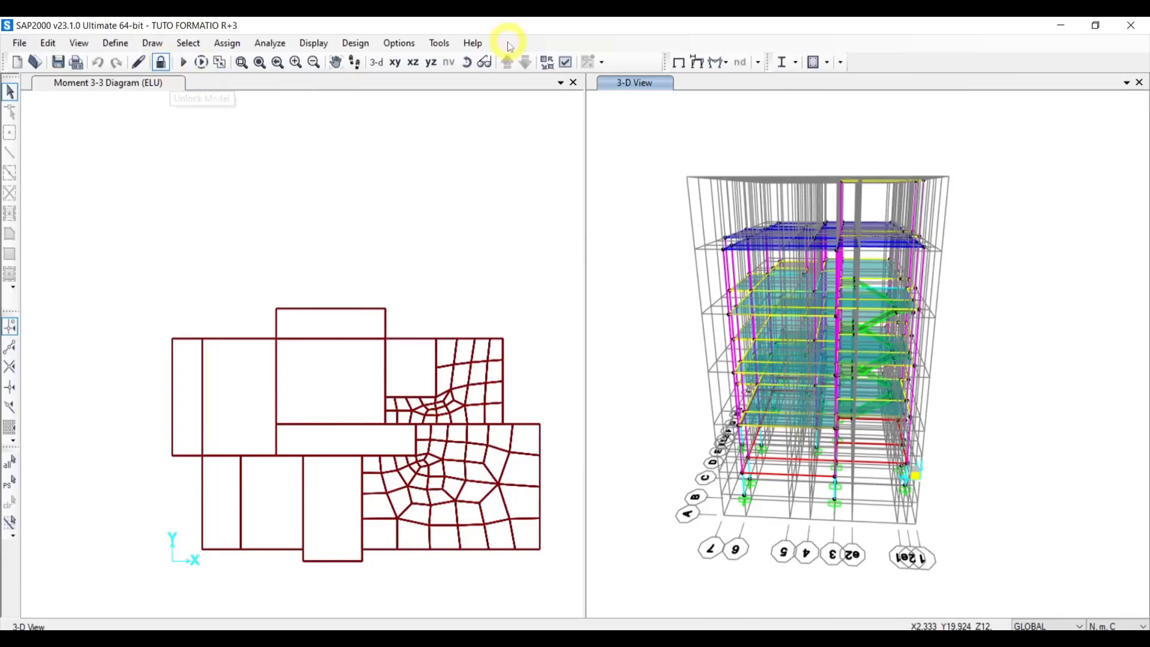
pyautogui.click(827, 63)
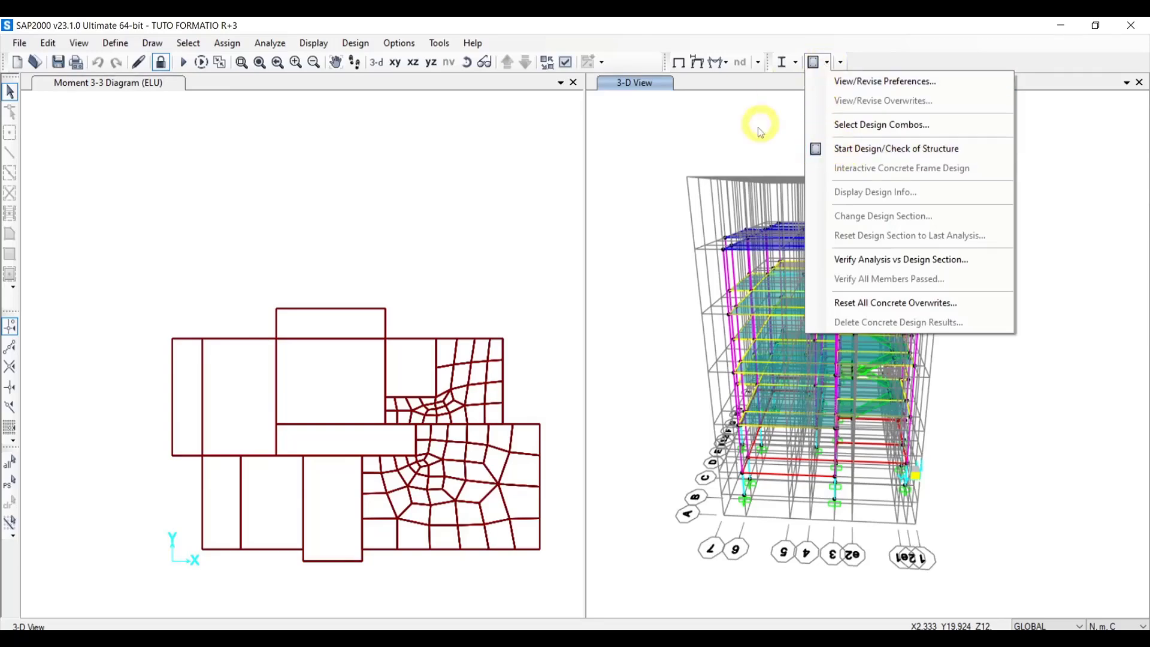
pyautogui.click(749, 151)
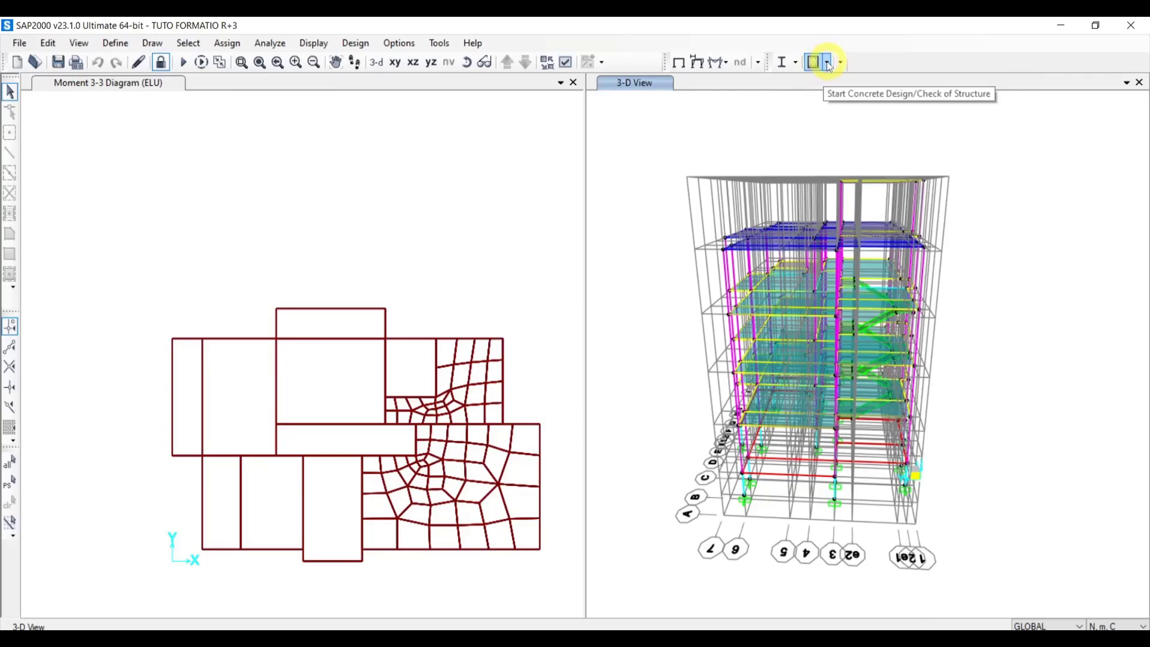
pyautogui.click(828, 63)
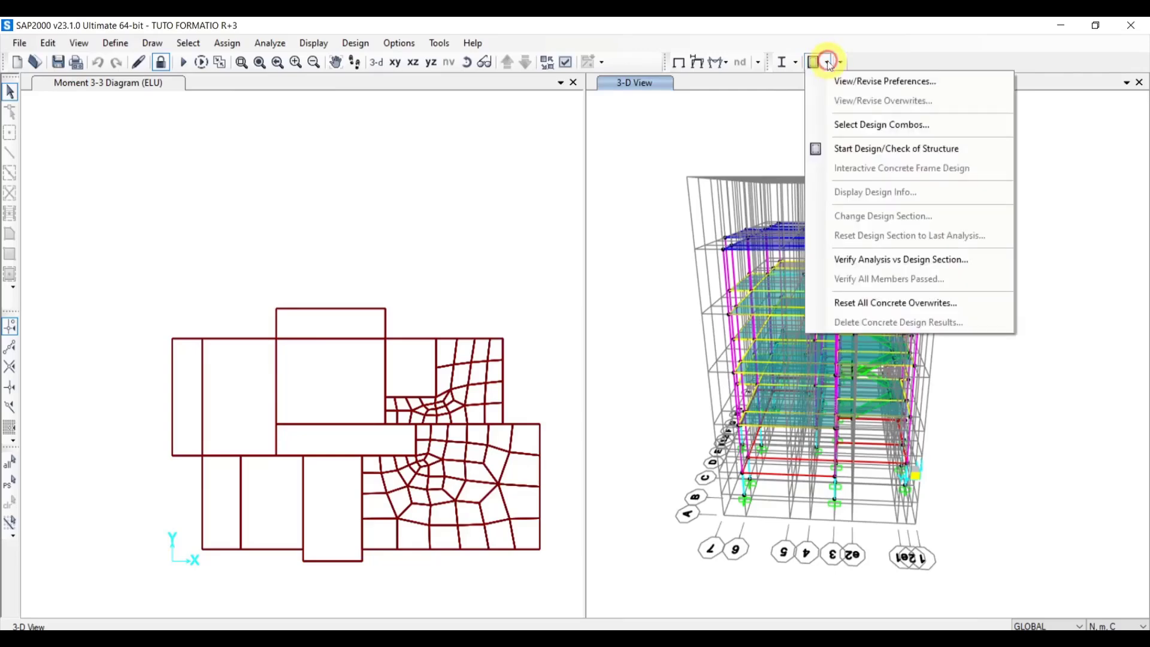
pyautogui.click(852, 150)
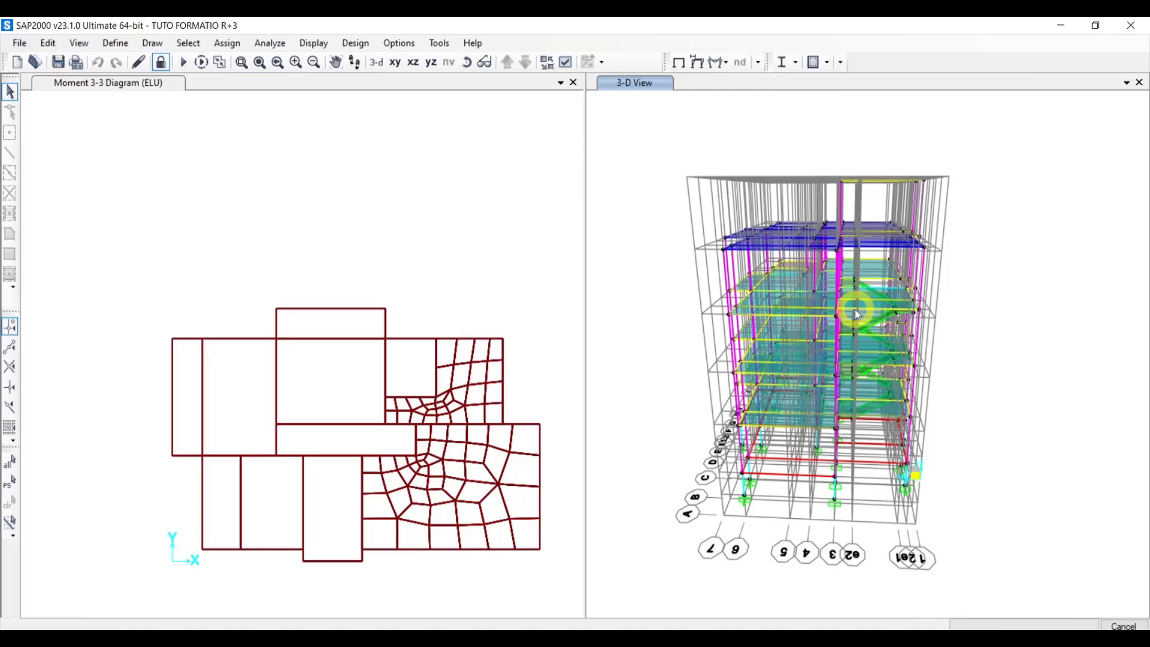
# Examine the longitudinal reinforcing areas across the building's beams and columns
pyautogui.scroll(3, 873, 351)
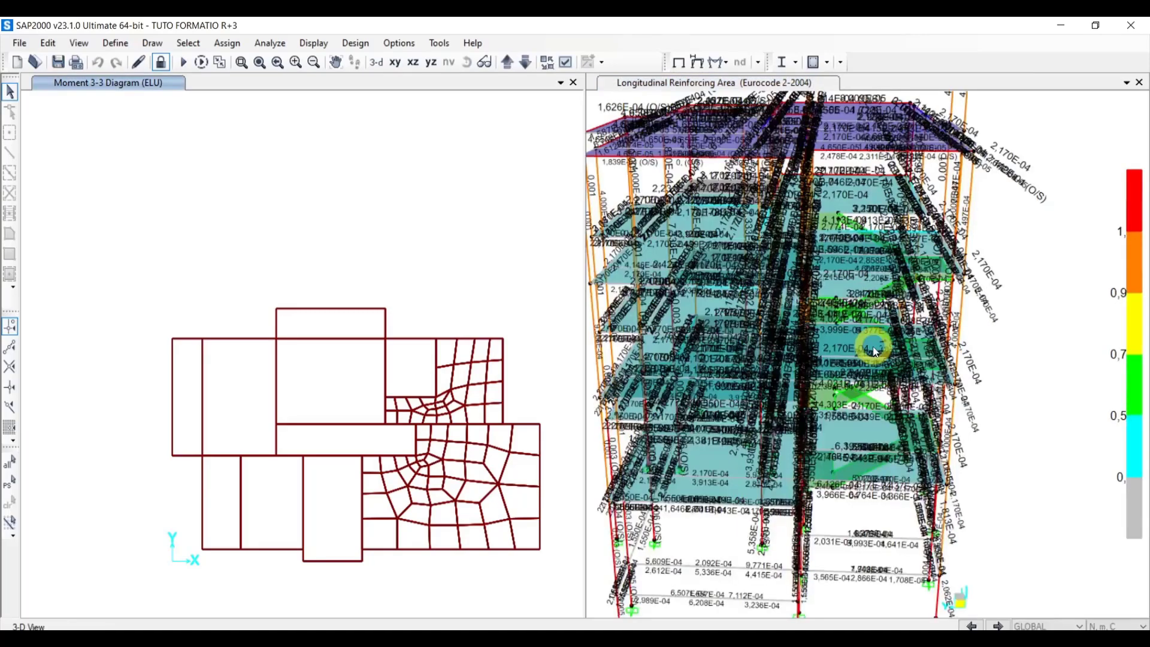
pyautogui.scroll(3, 872, 347)
pyautogui.scroll(-3, 858, 338)
pyautogui.moveTo(857, 337); pyautogui.dragTo(925, 325, button='middle')
pyautogui.scroll(-3, 933, 352)
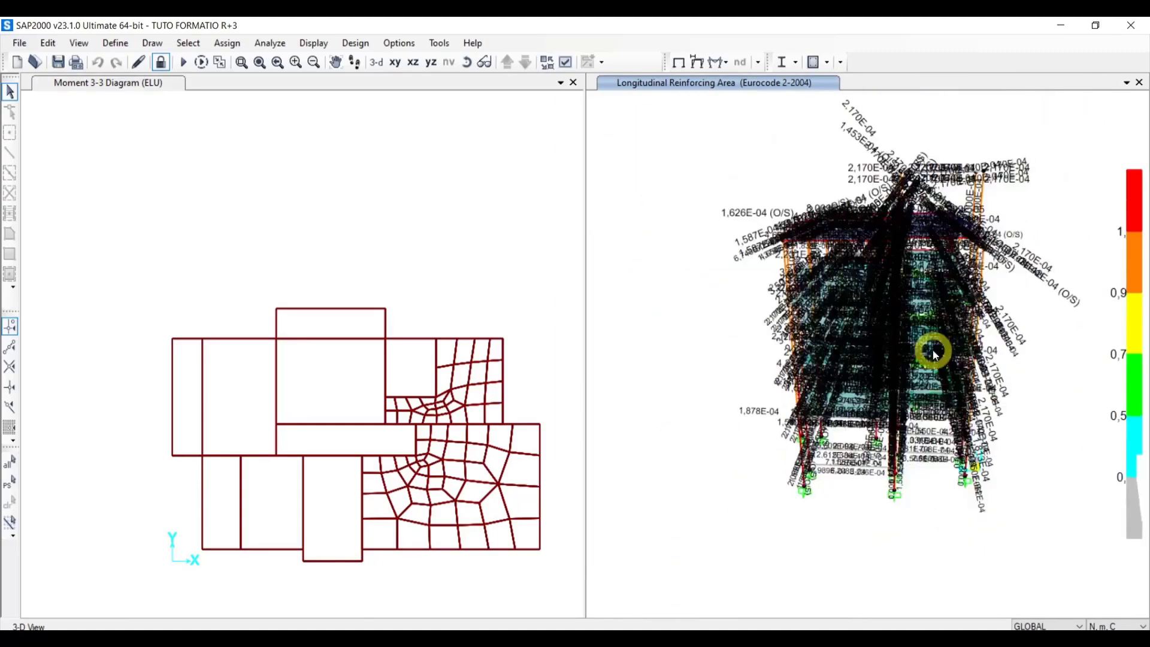
pyautogui.scroll(3, 933, 352)
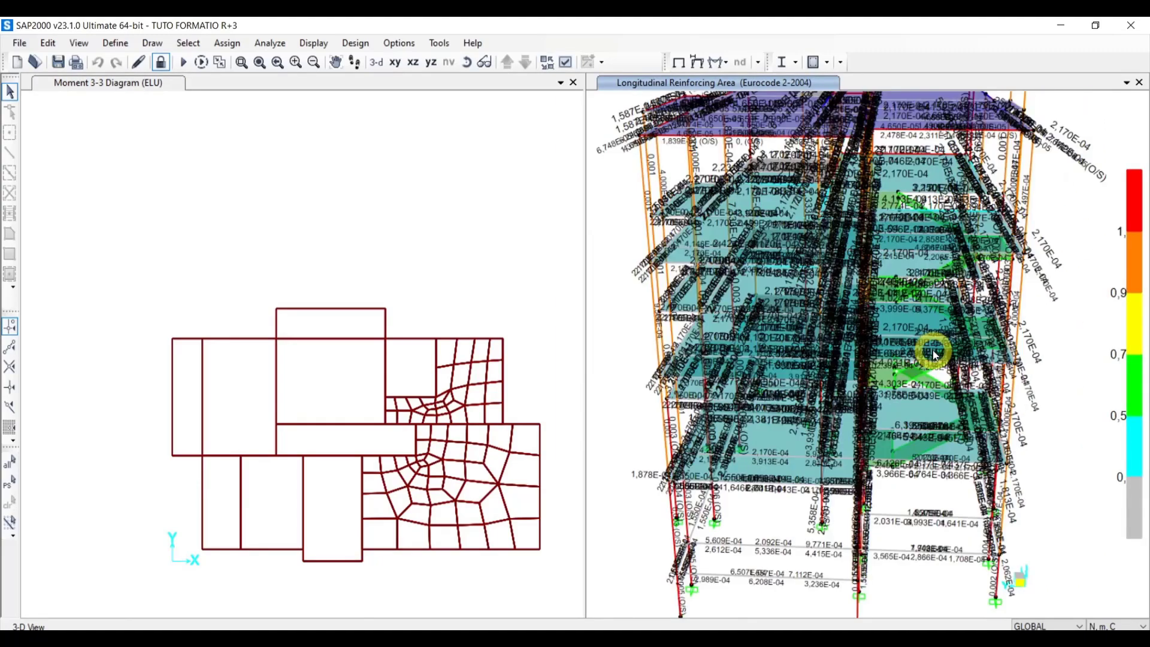
# Verify whether all concrete members passed, select the failed frames and show only them in the 3D view
pyautogui.click(828, 62)
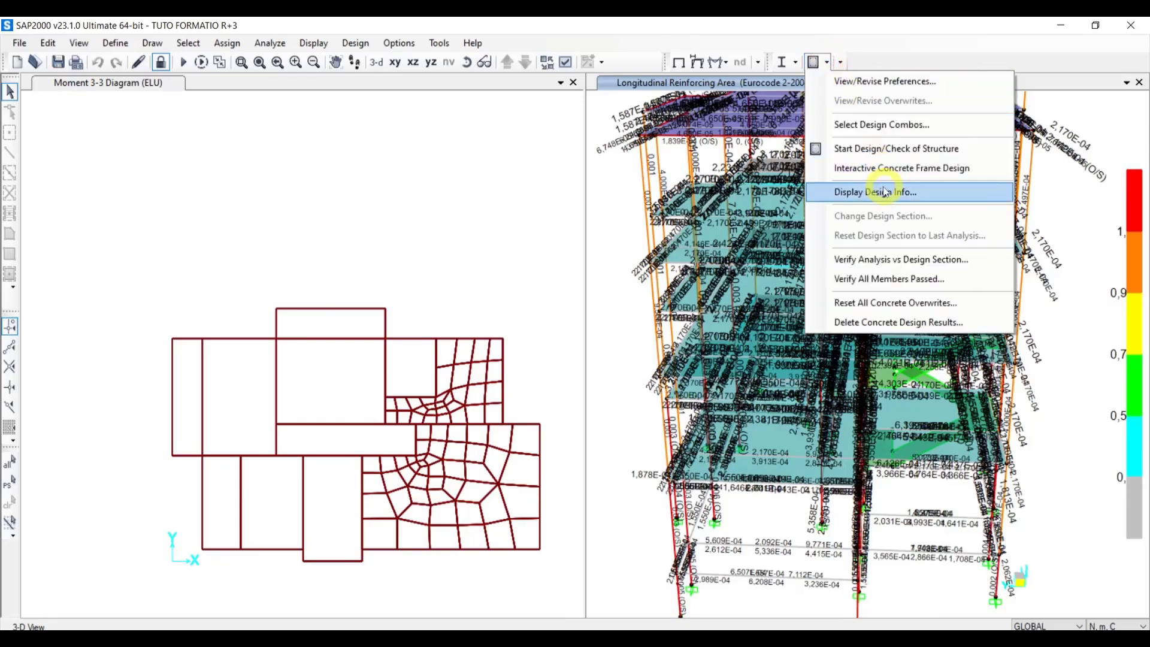
pyautogui.click(887, 281)
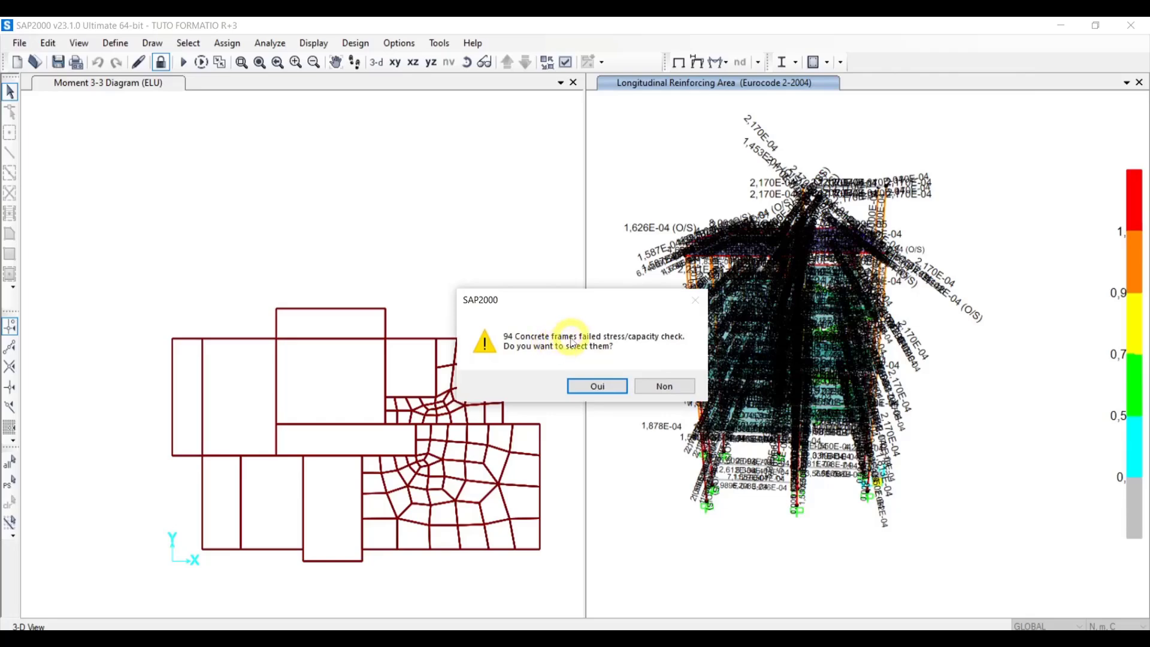
pyautogui.click(597, 388)
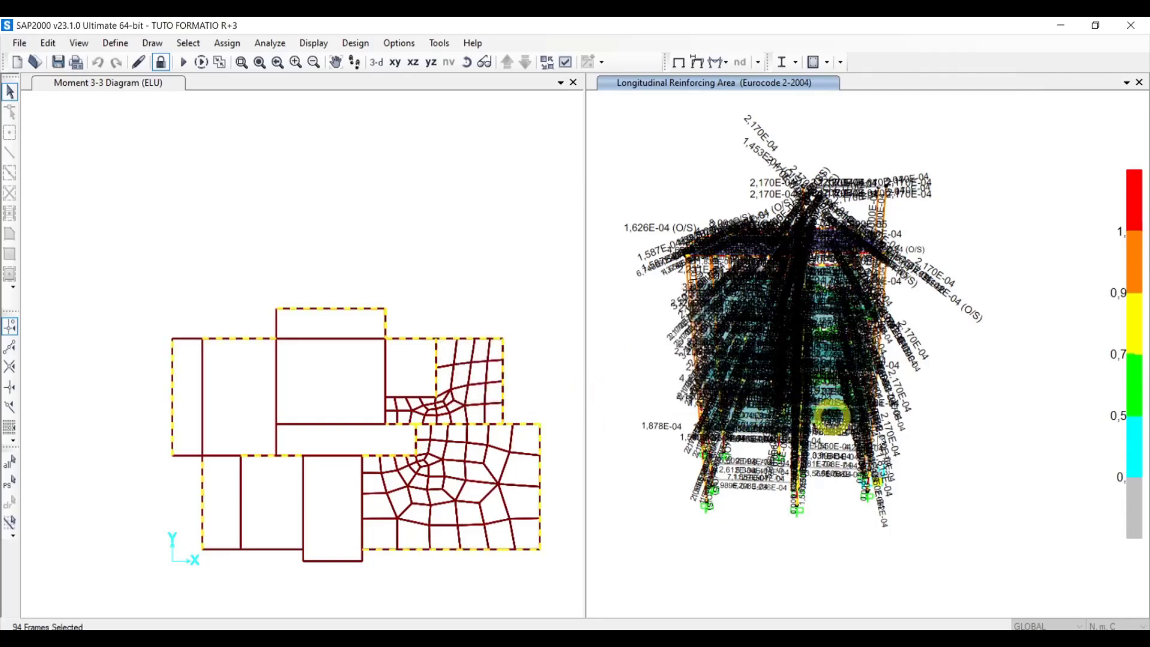
pyautogui.rightClick(944, 423)
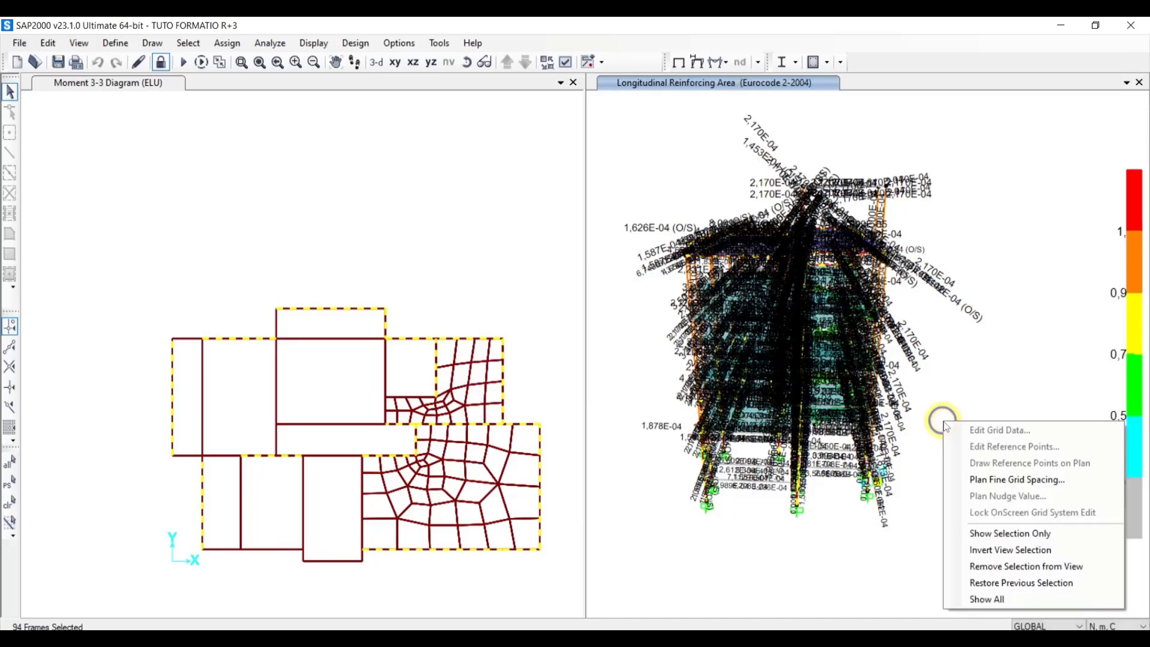
pyautogui.click(984, 538)
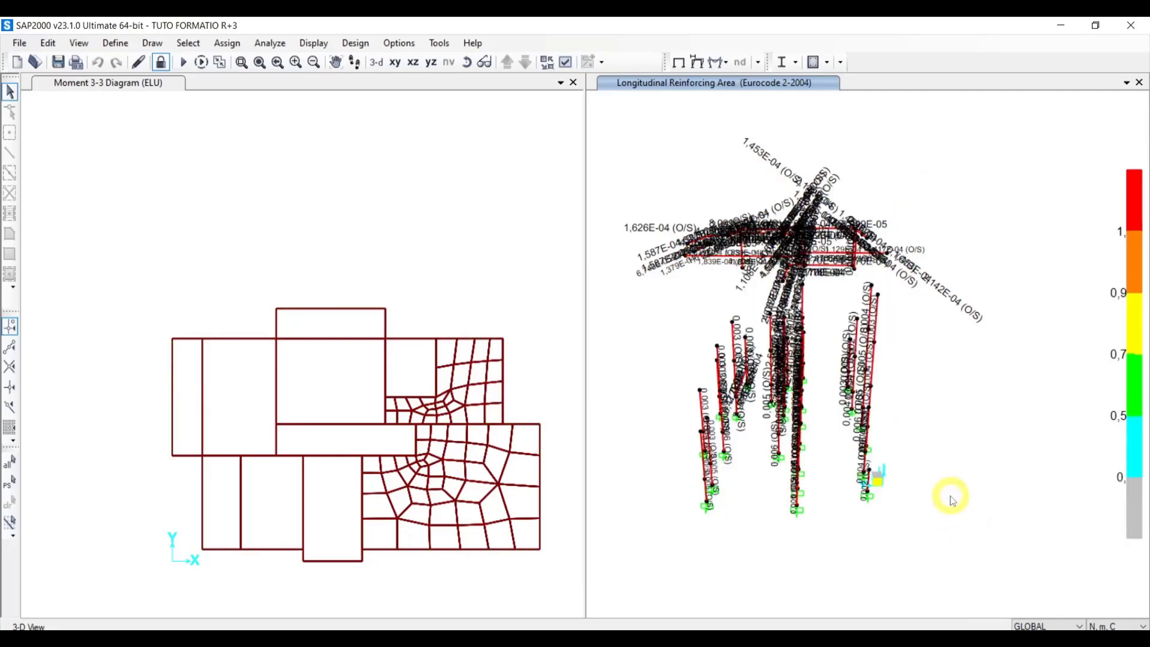
# Review the Eurocode 2-2004 design details of an overstressed poteau 01 column at the outer edge for DCON2, and close the reports
pyautogui.keyDown('shift'); pyautogui.moveTo(952, 500); pyautogui.dragTo(809, 395, button='middle'); pyautogui.keyUp('shift')
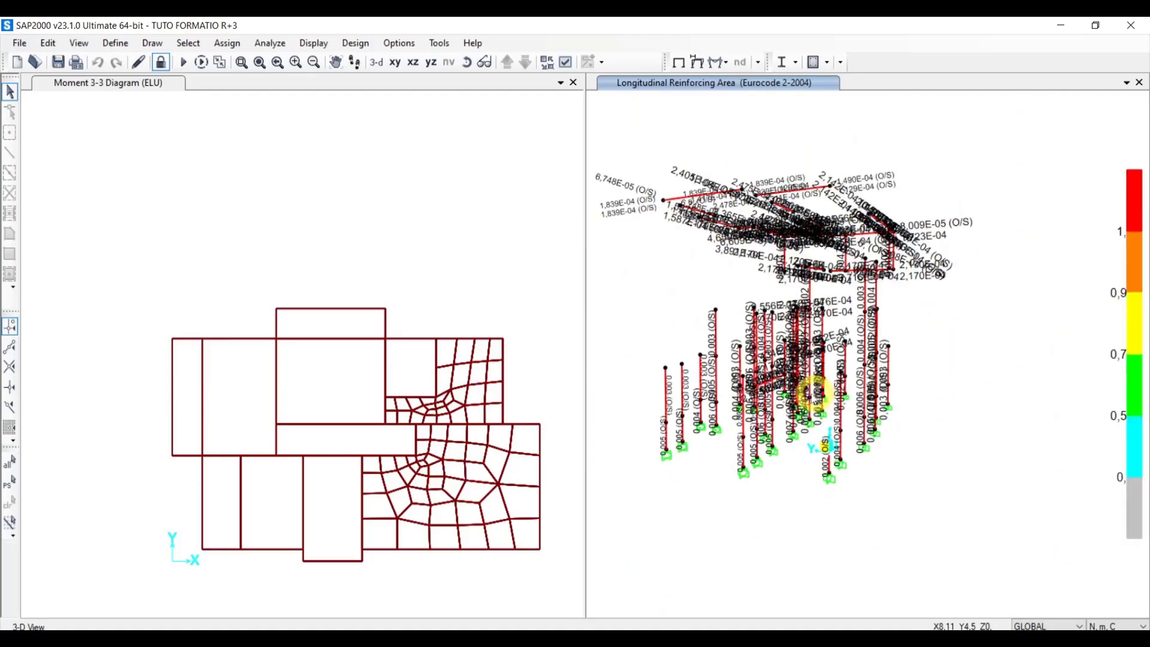
pyautogui.moveTo(732, 394); pyautogui.dragTo(826, 385, button='middle')
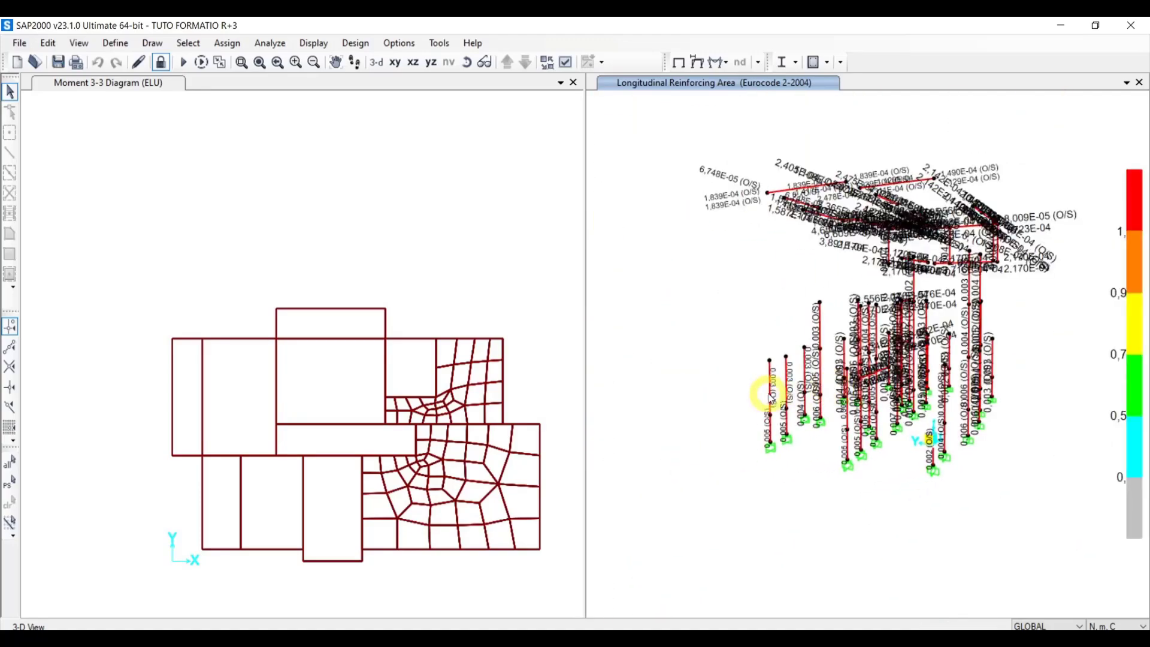
pyautogui.scroll(3, 773, 394)
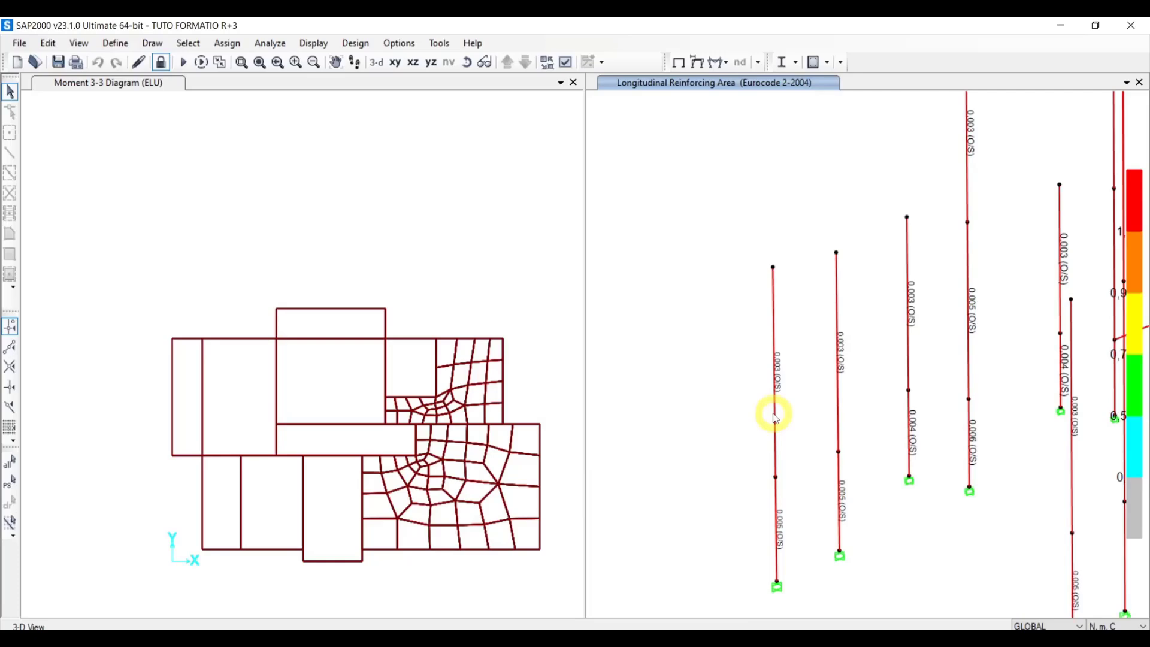
pyautogui.rightClick(774, 417)
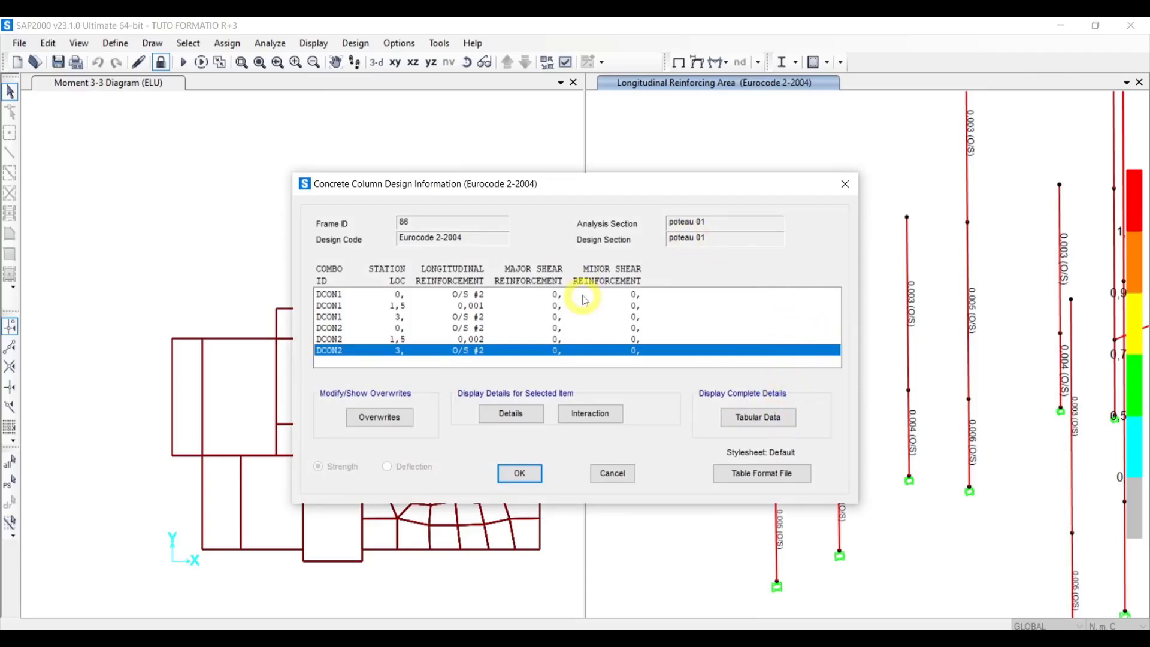
pyautogui.click(530, 419)
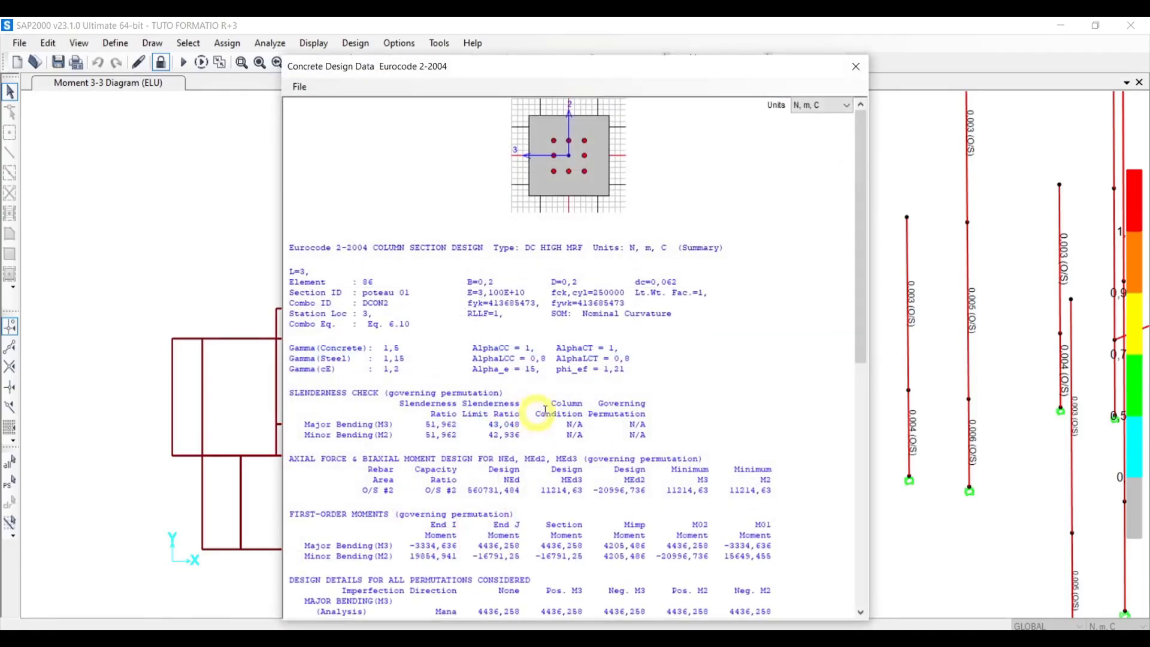
pyautogui.scroll(-15, 574, 407)
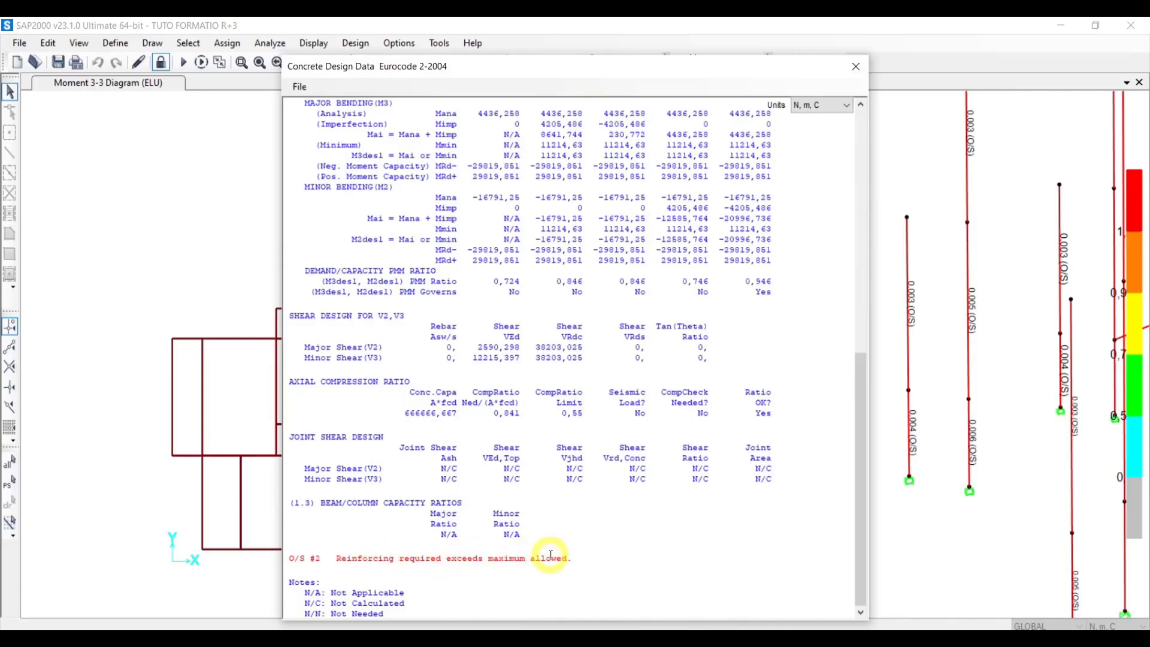
pyautogui.scroll(15, 599, 455)
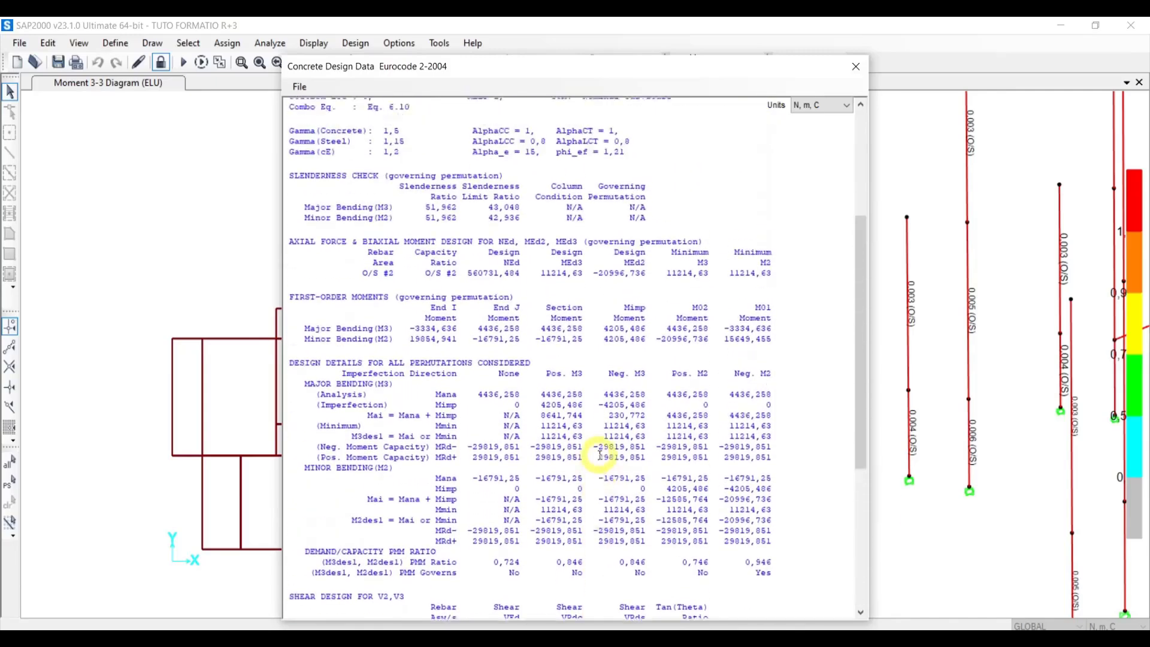
pyautogui.click(856, 66)
pyautogui.click(844, 184)
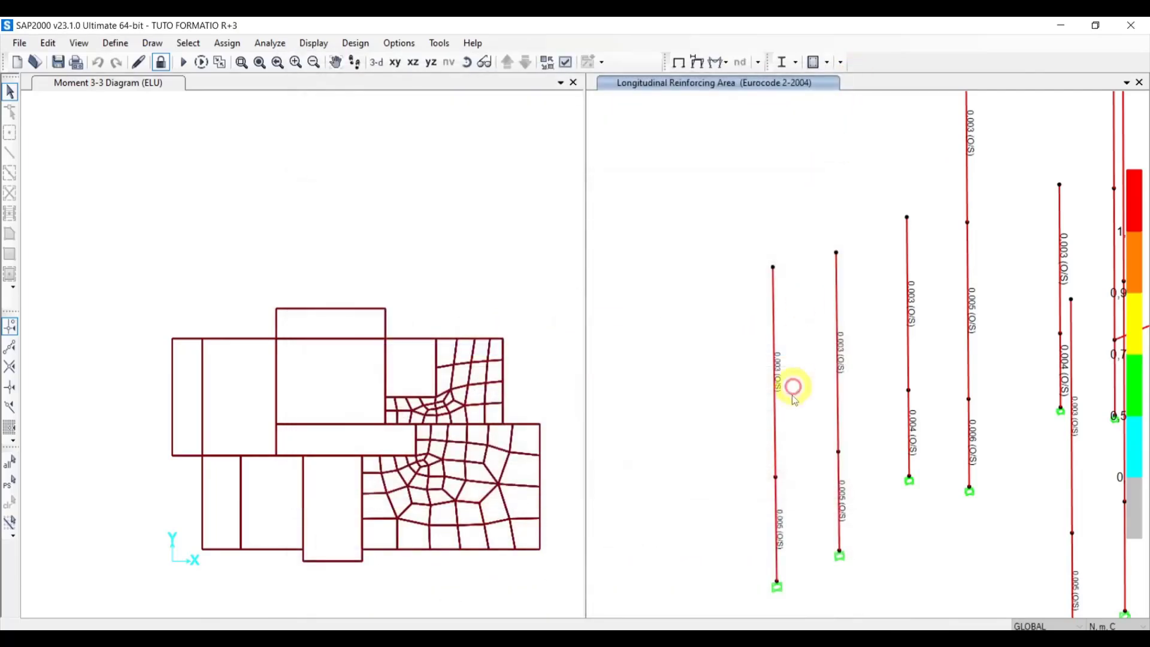
# Examine the overstressed columns and beams and their longitudinal reinforcing areas throughout the 3D view of failed frames
pyautogui.scroll(-5, 802, 424)
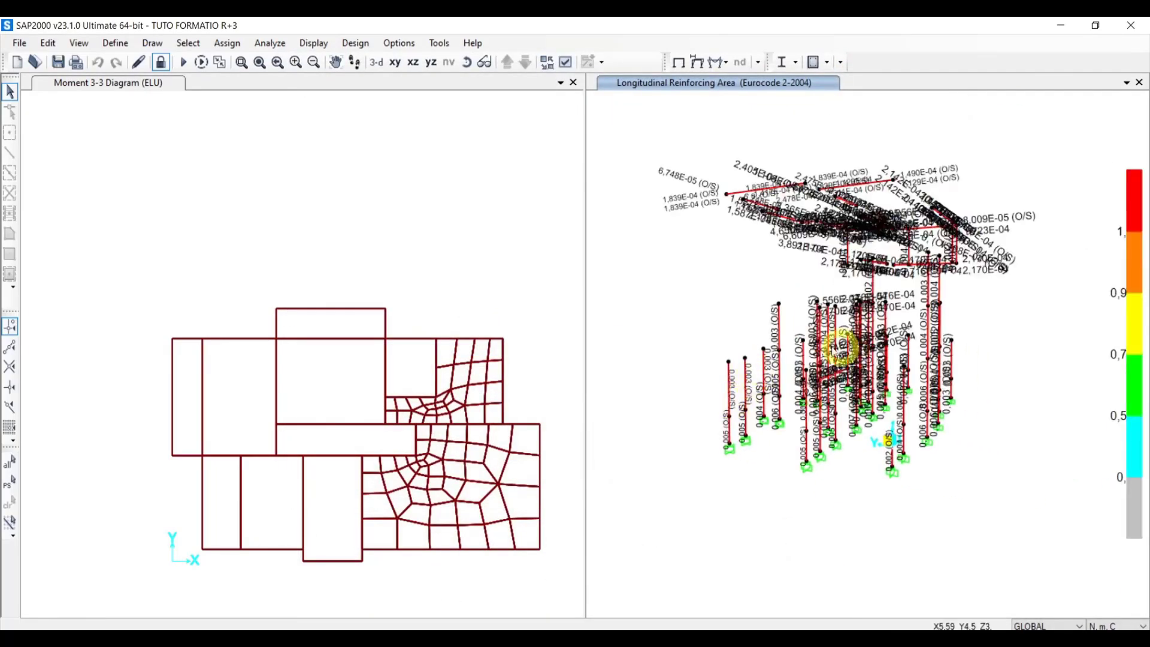
pyautogui.scroll(3, 857, 251)
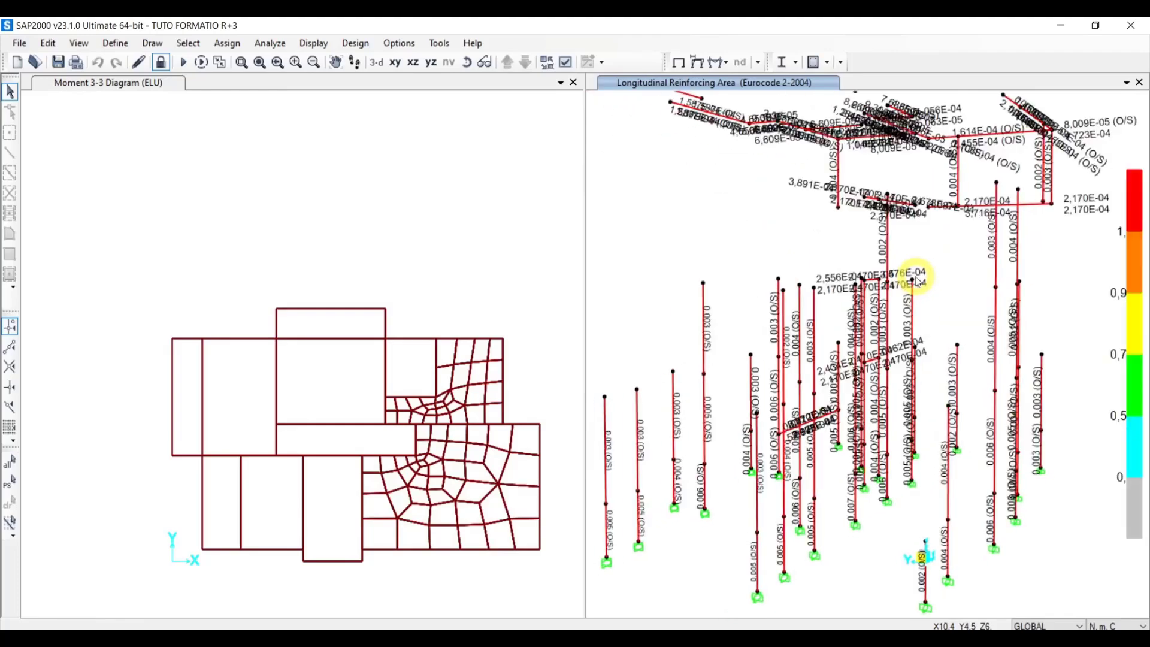
pyautogui.scroll(-3, 935, 391)
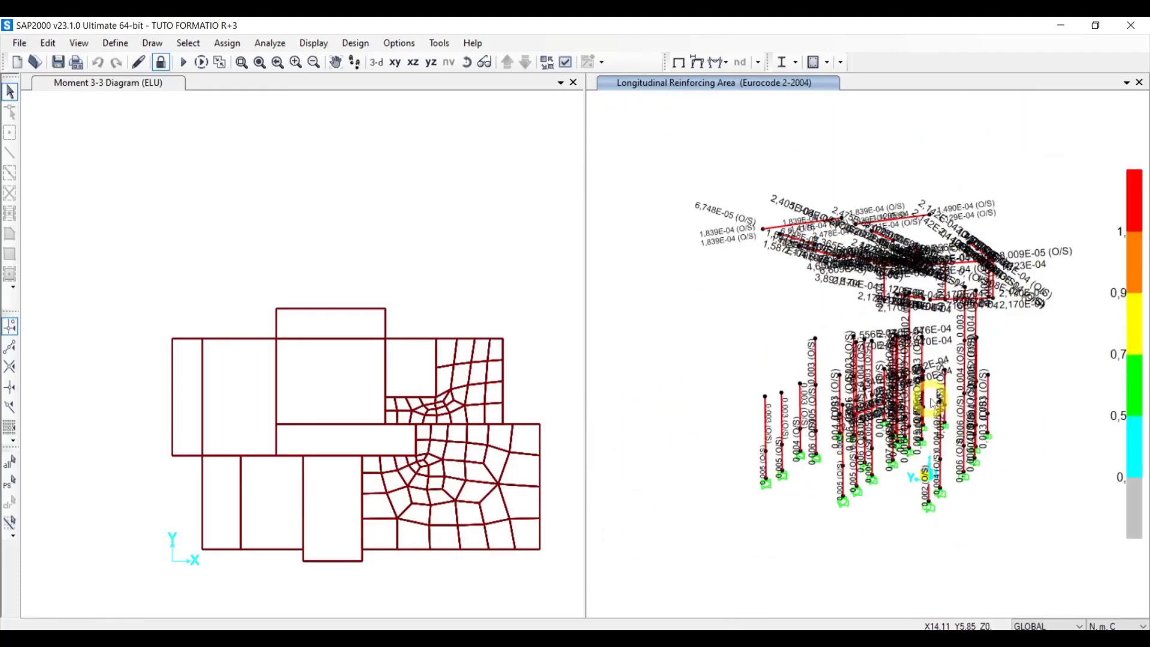
pyautogui.scroll(3, 912, 467)
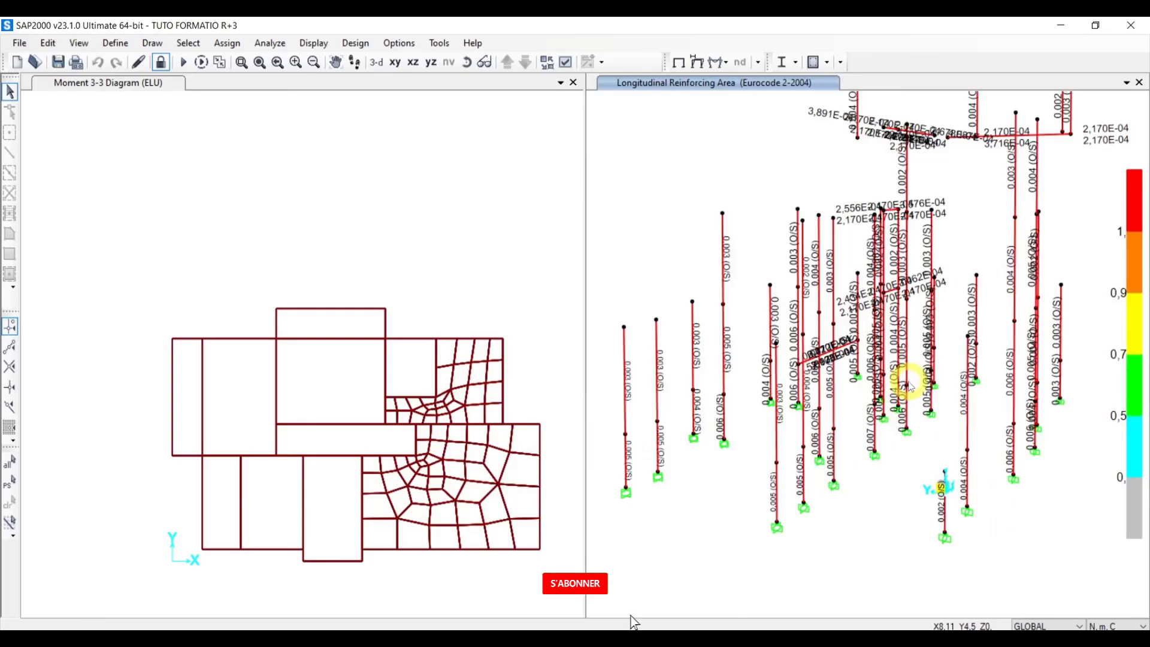
pyautogui.moveTo(662, 390); pyautogui.dragTo(699, 385, button='middle')
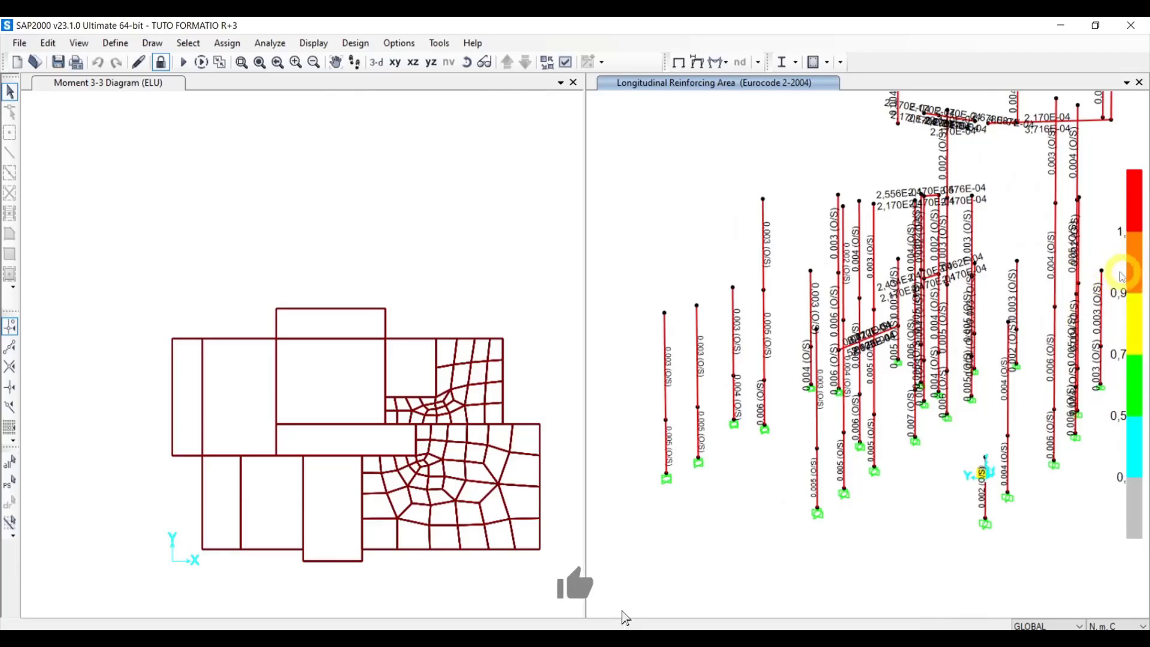
pyautogui.scroll(-3, 988, 334)
pyautogui.moveTo(886, 333); pyautogui.dragTo(877, 341, button='middle')
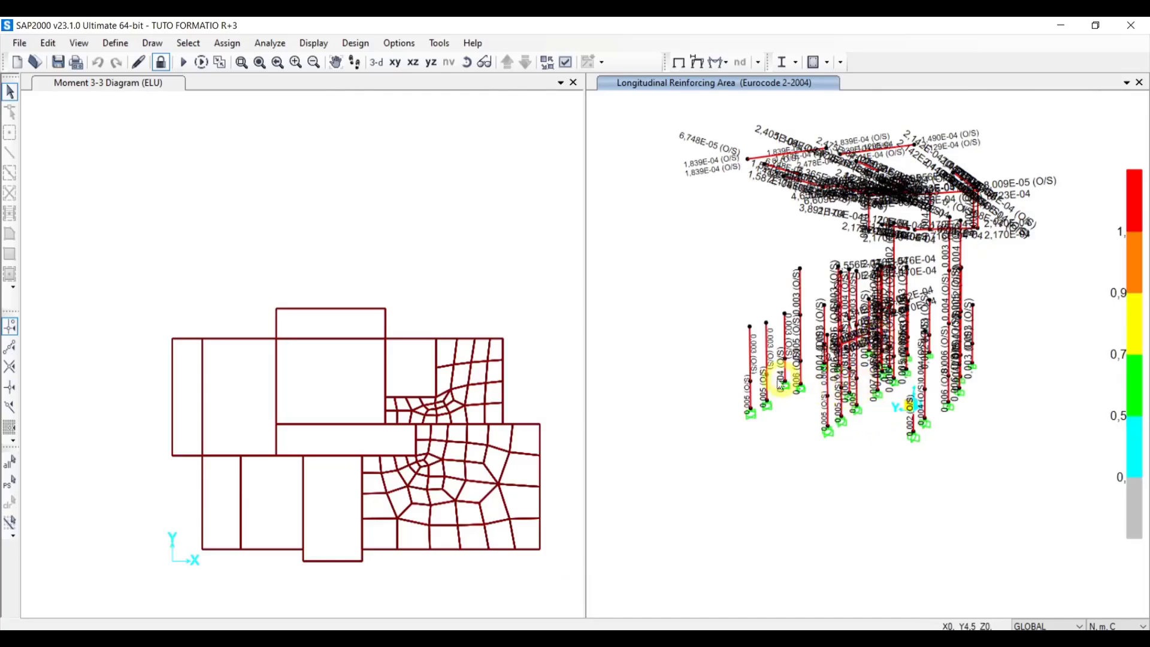
pyautogui.scroll(5, 745, 371)
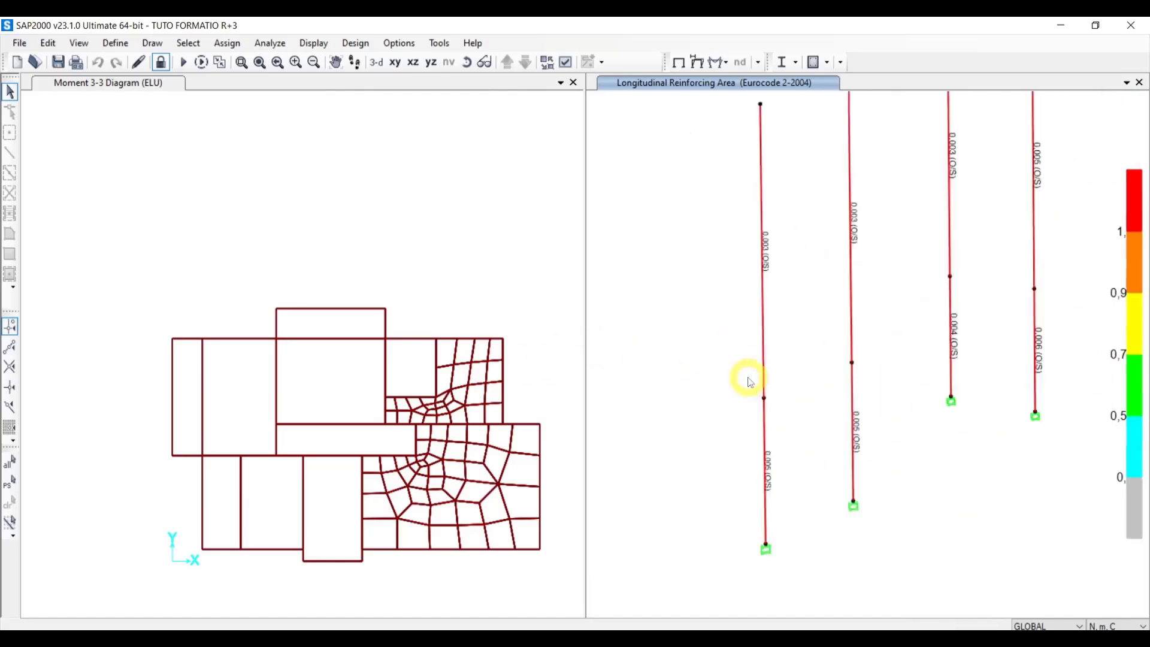
pyautogui.scroll(-5, 748, 413)
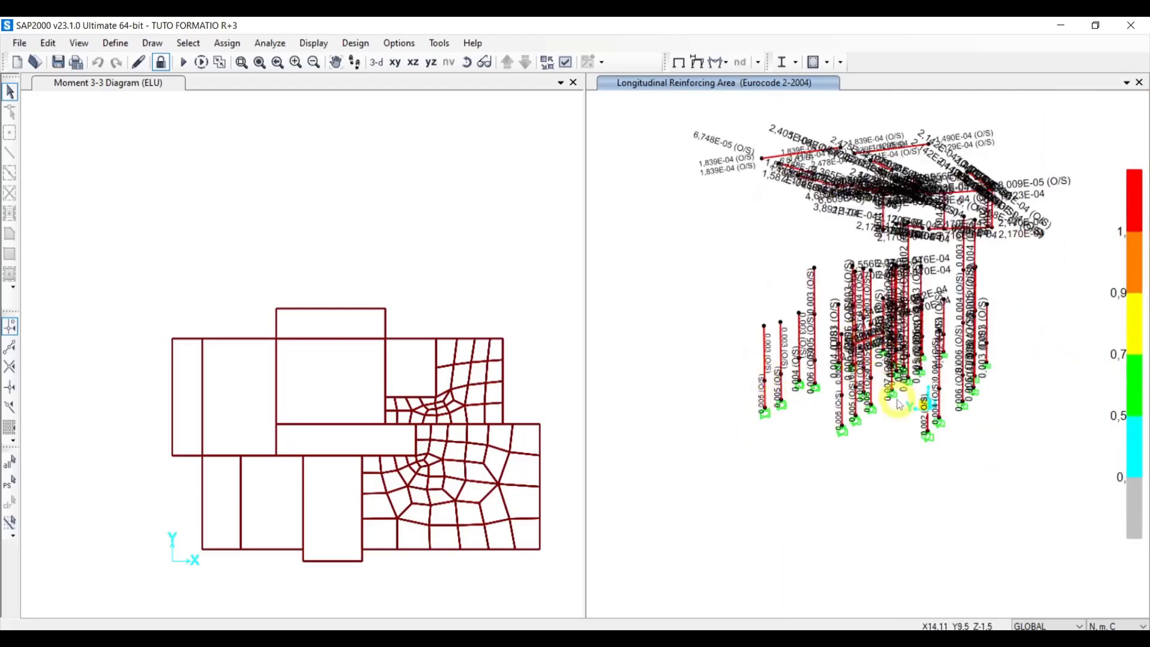
pyautogui.scroll(3, 919, 383)
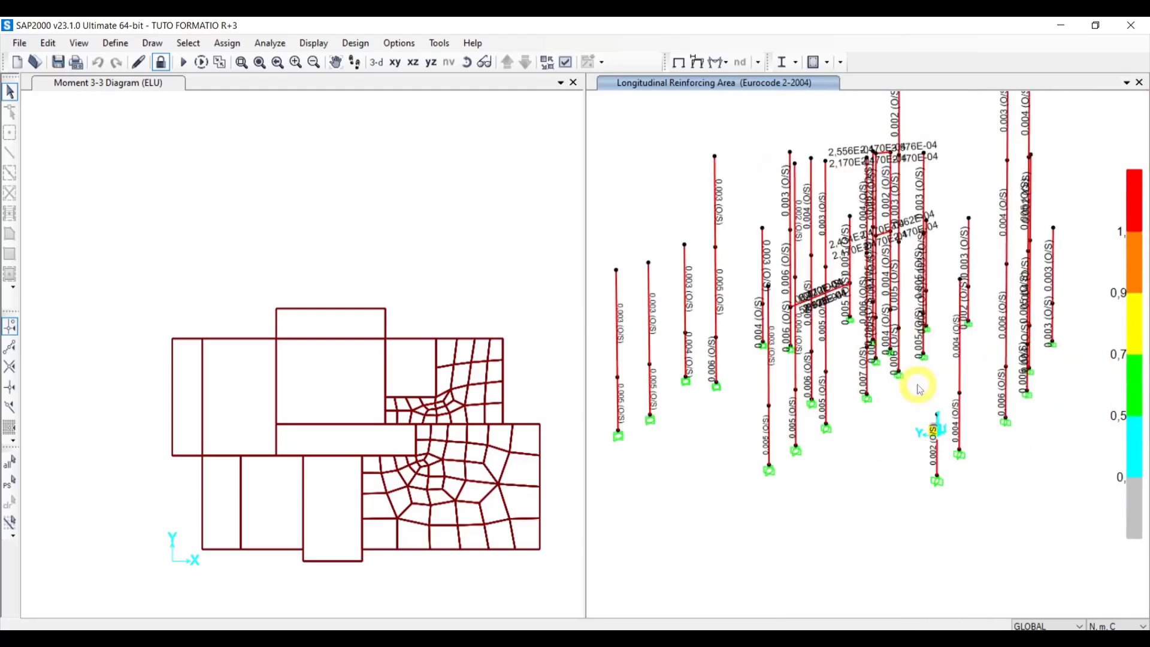